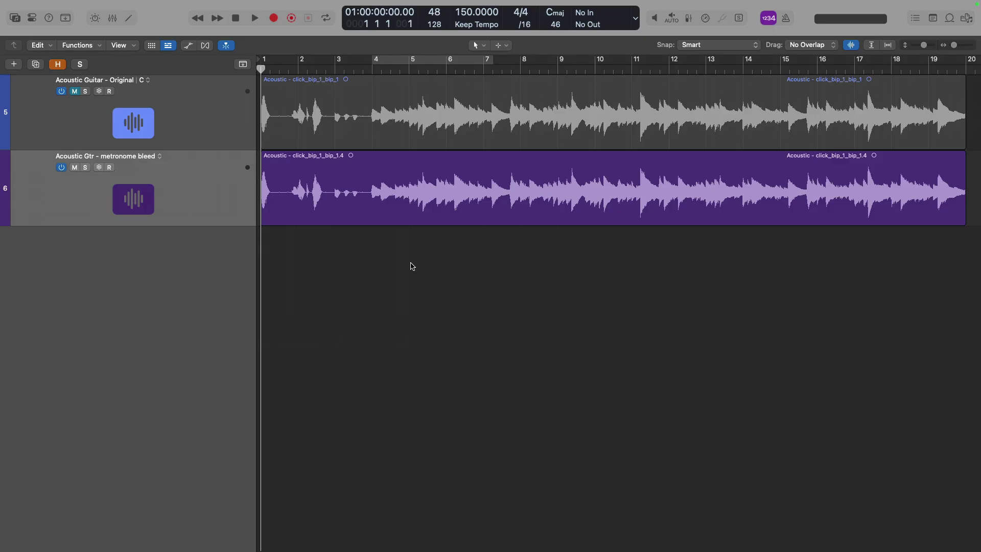
# Select the metronome-bleed track and play it from bar 4 to bar 12
pyautogui.click(211, 105)
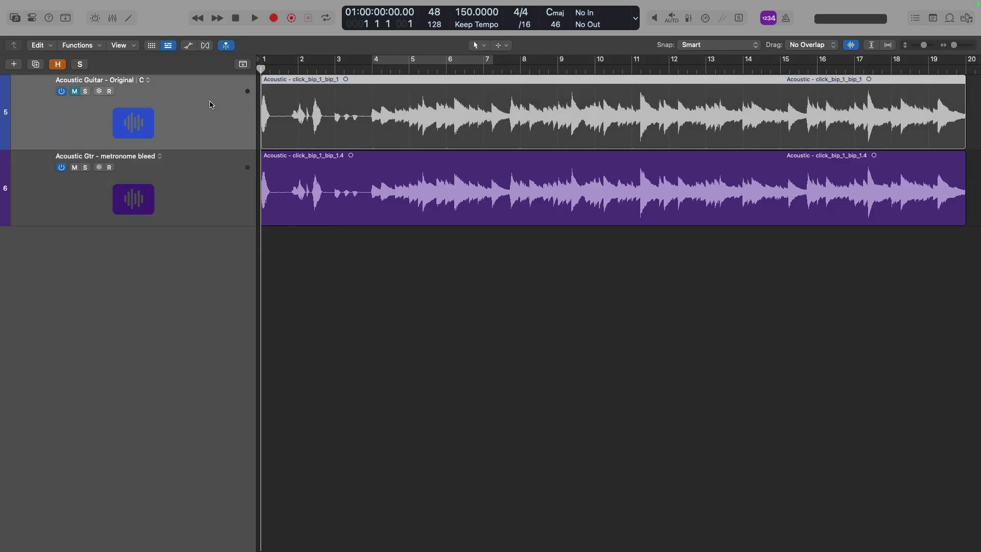
pyautogui.click(213, 173)
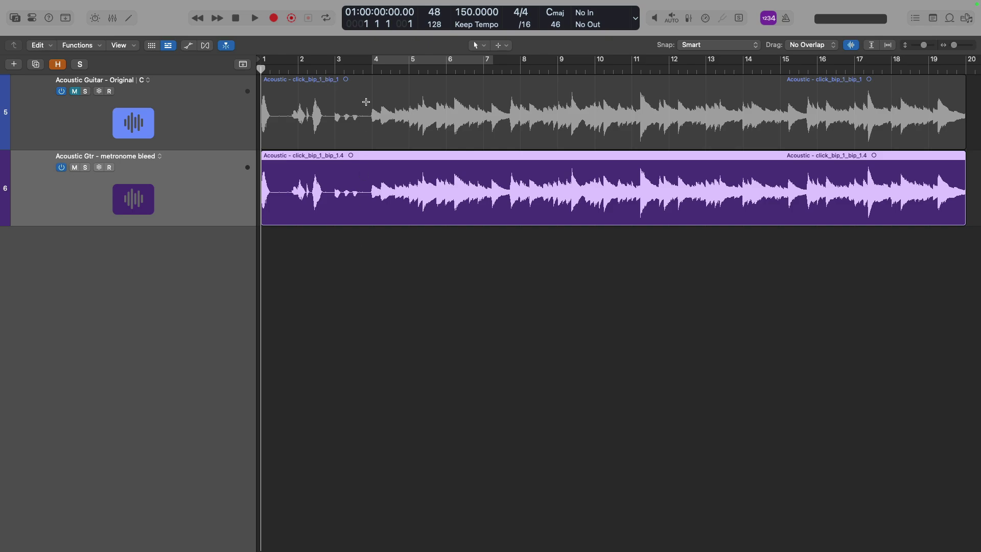
pyautogui.doubleClick(365, 69)
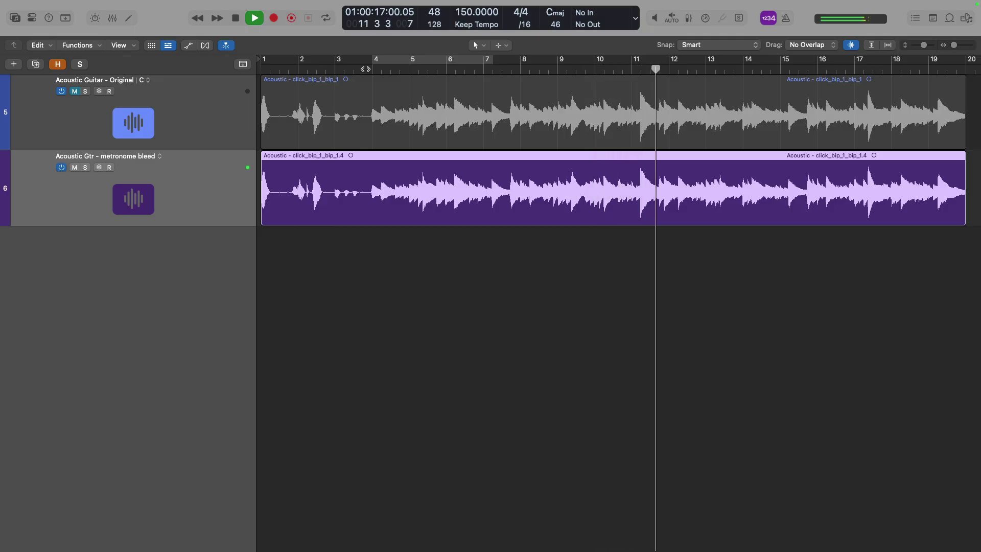
pyautogui.press('space')
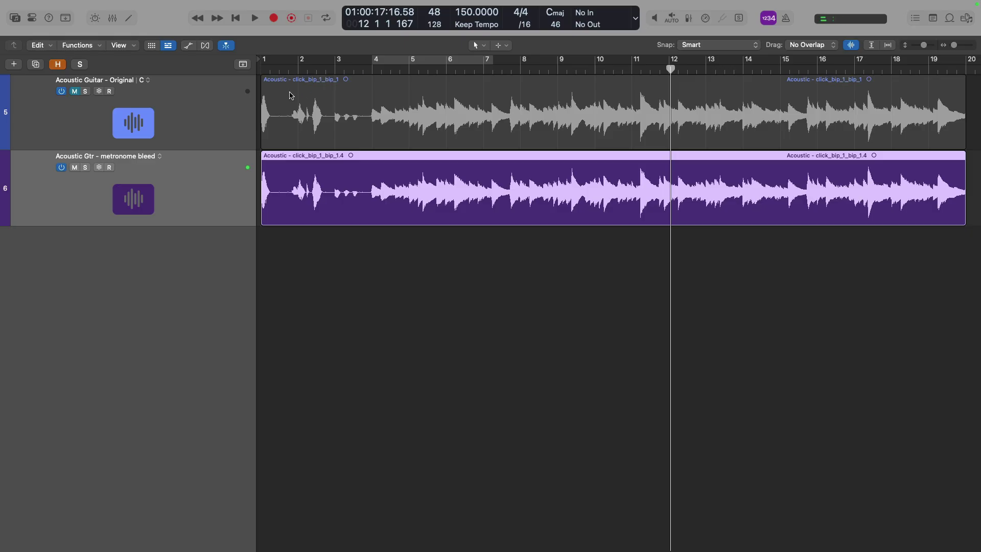
# Play the soloed original guitar track up to bar 12, then unsolo it
pyautogui.click(85, 92)
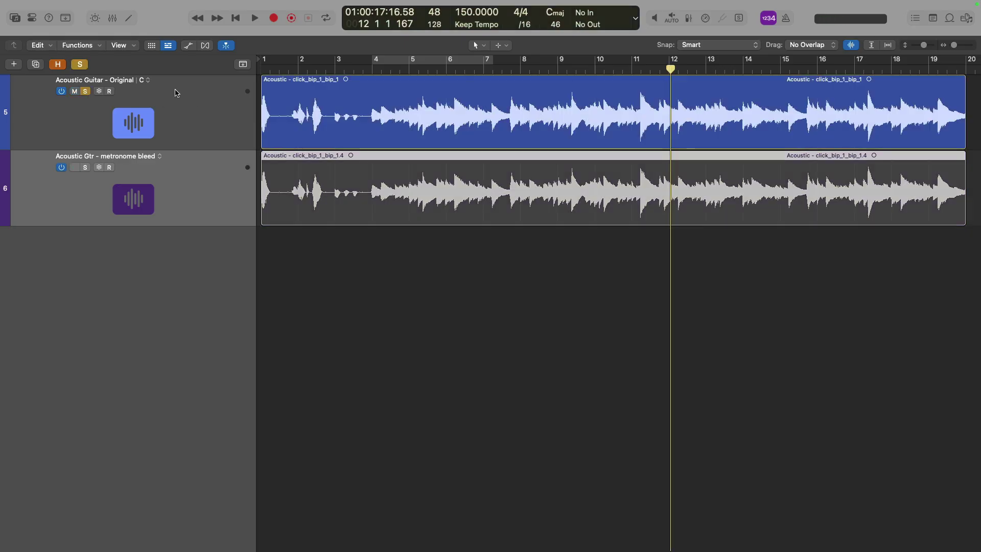
pyautogui.press('space')
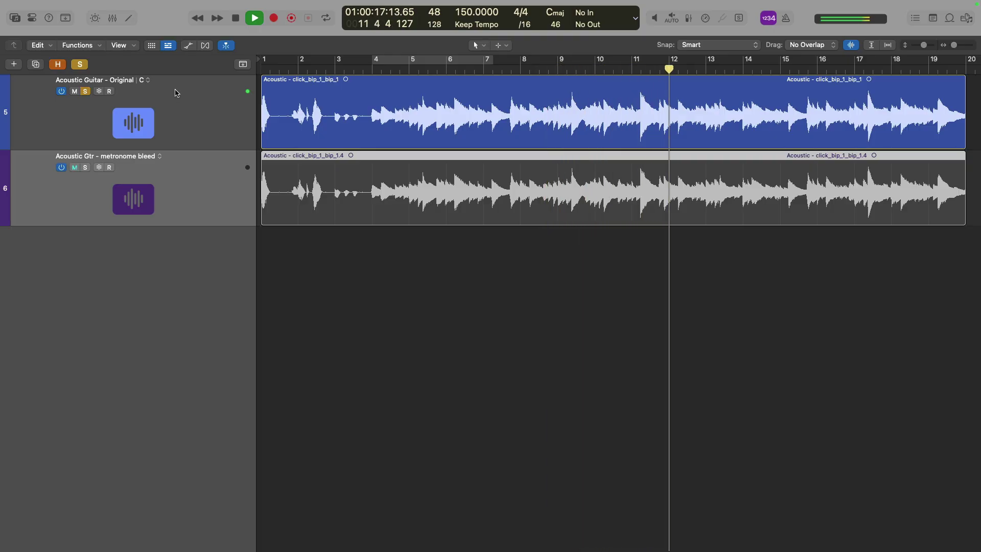
pyautogui.press('space')
pyautogui.click(85, 92)
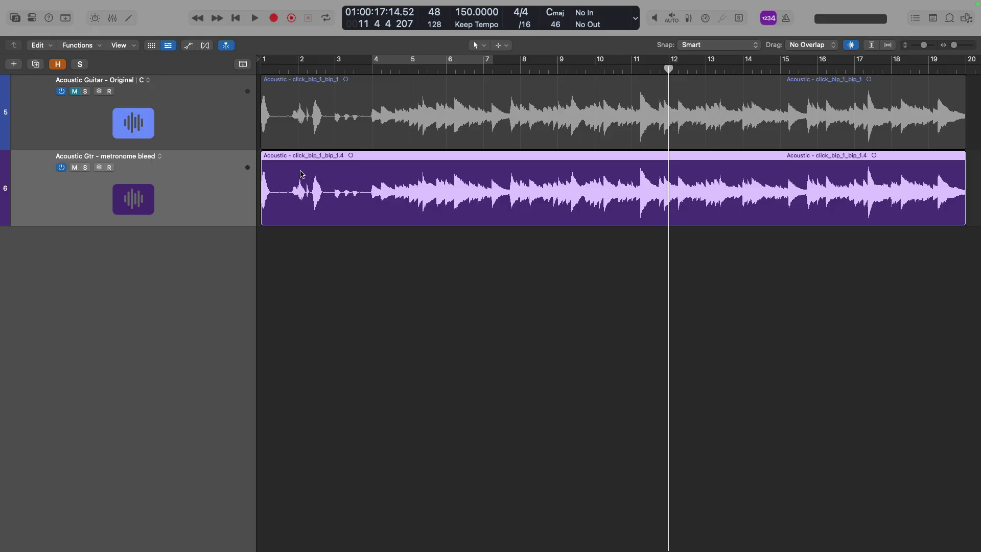
# Play the metronome-bleed take from the project start to about bar 4
pyautogui.press('Return')
pyautogui.press('space')
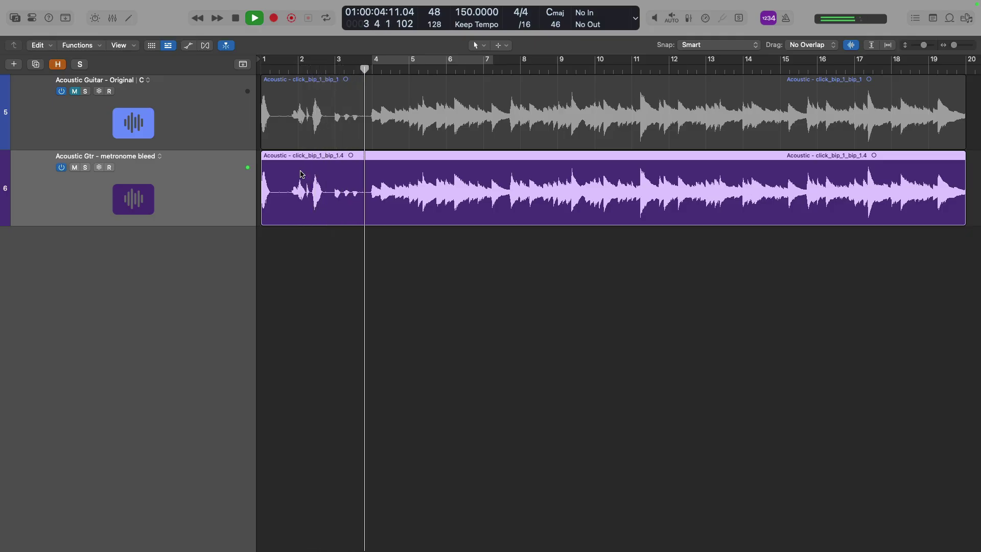
pyautogui.press('space')
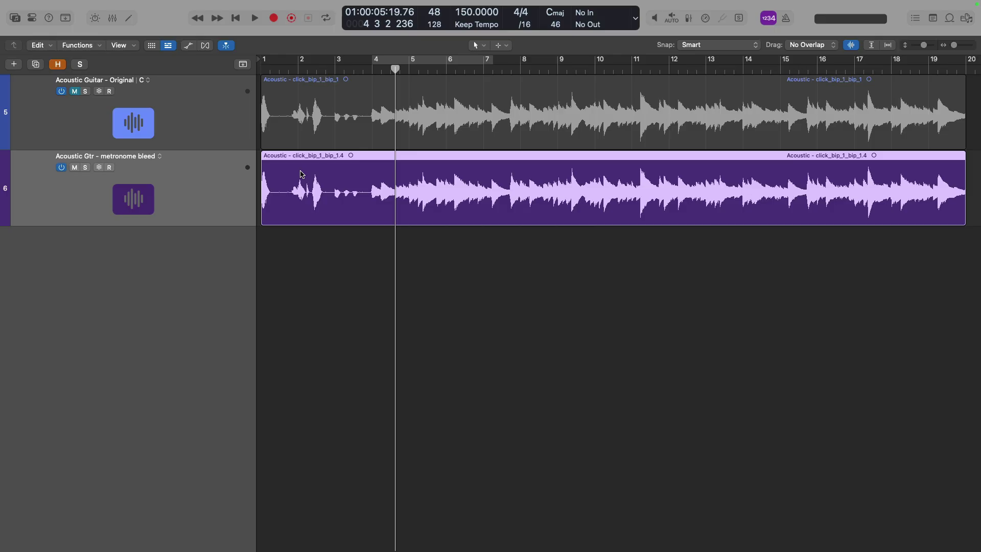
# Open Stem Splitter for the metronome-bleed region and keep the Separate All Stems preset
pyautogui.rightClick(301, 174)
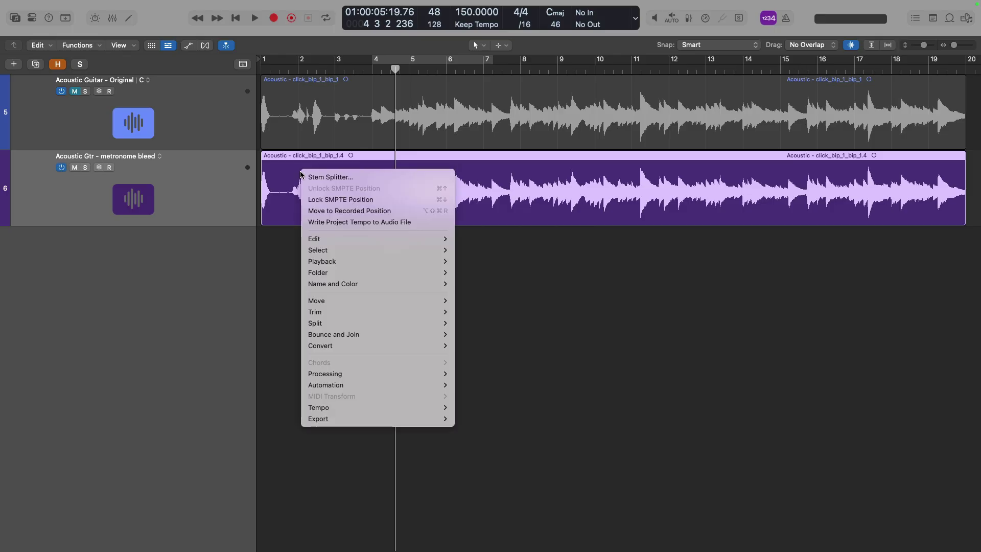
pyautogui.moveTo(365, 374)
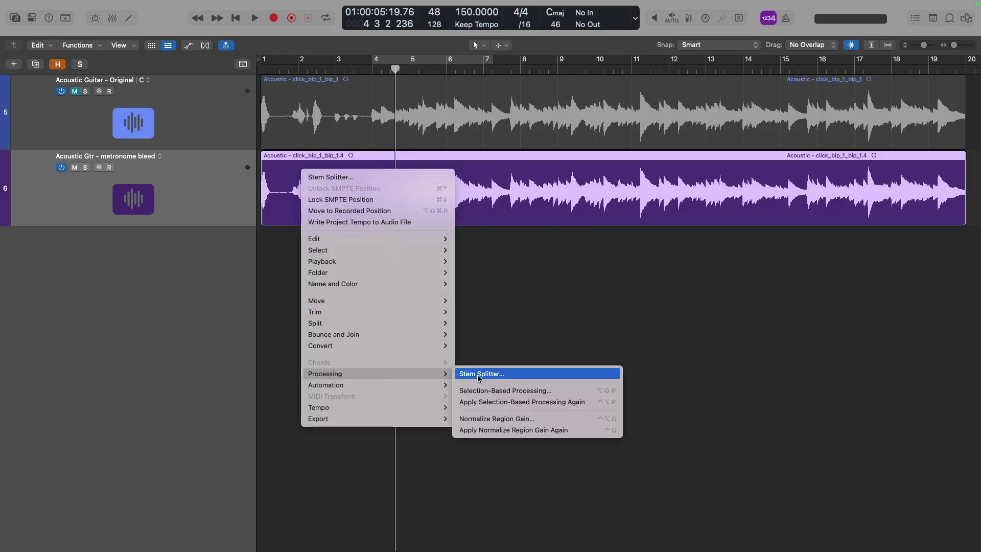
pyautogui.click(520, 375)
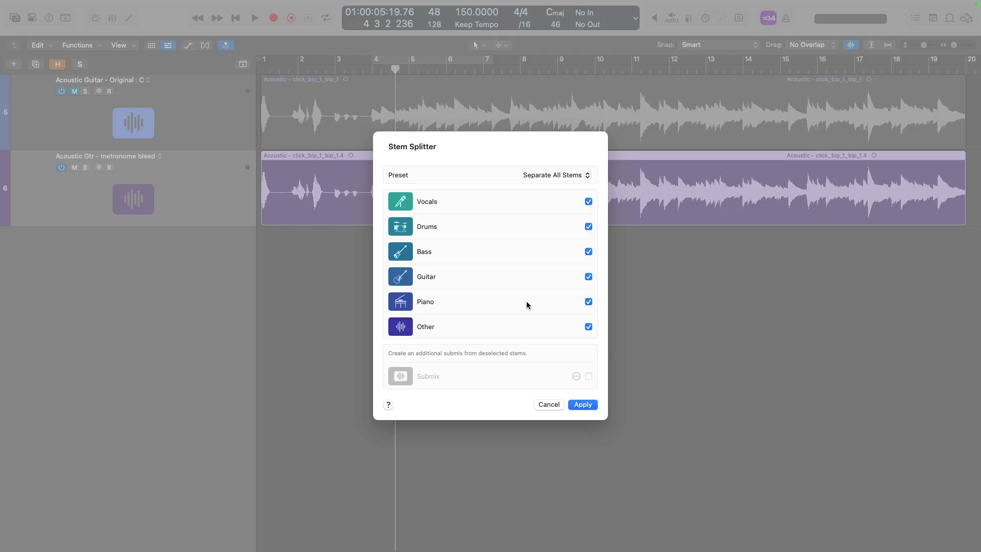
pyautogui.click(587, 176)
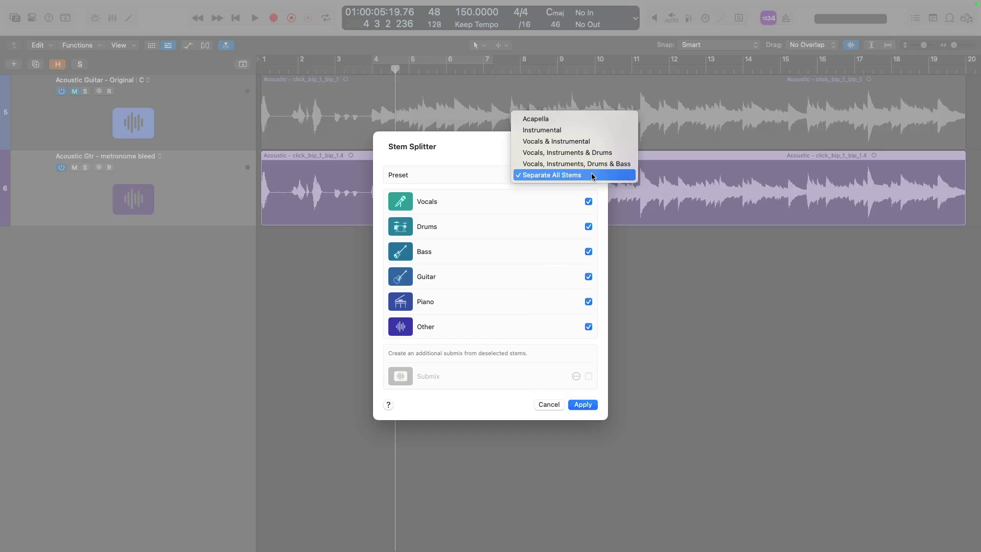
pyautogui.click(590, 176)
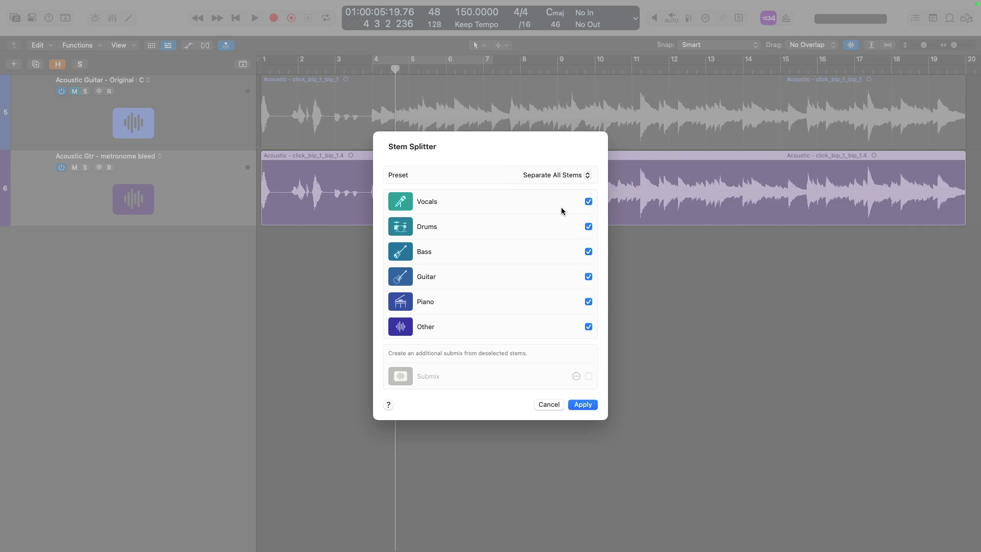
# Exclude Vocals, Bass, Piano and Other, add a Submix, and apply the separation
pyautogui.click(588, 202)
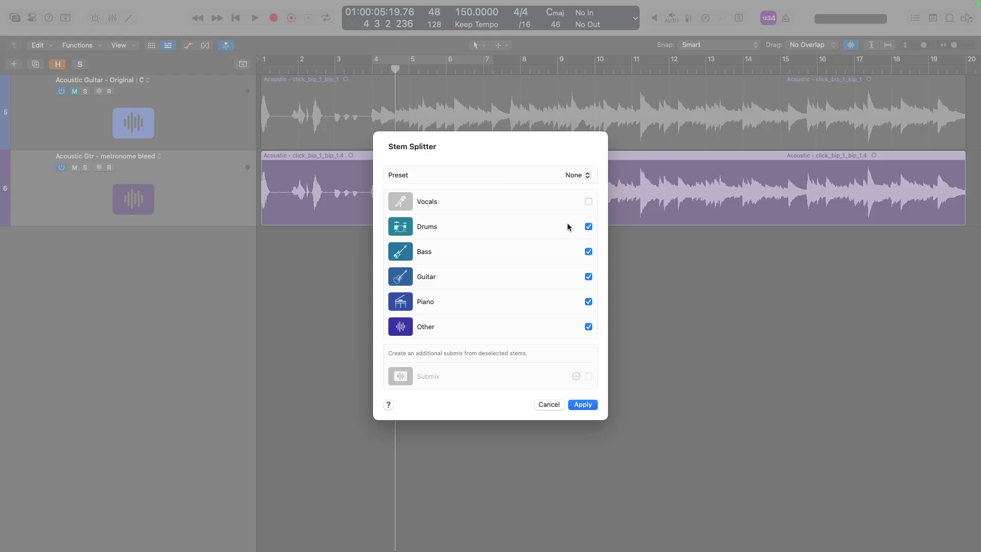
pyautogui.click(588, 252)
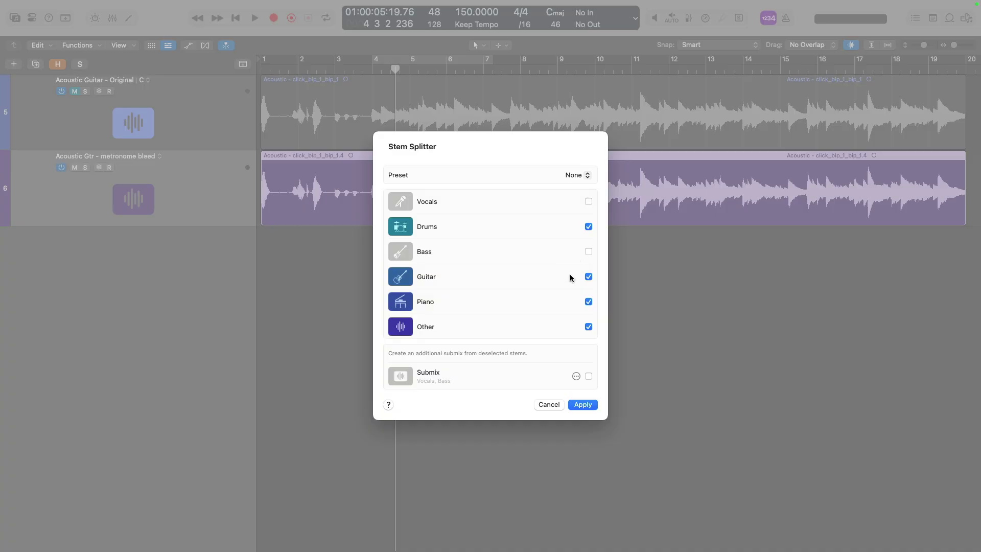
pyautogui.click(588, 301)
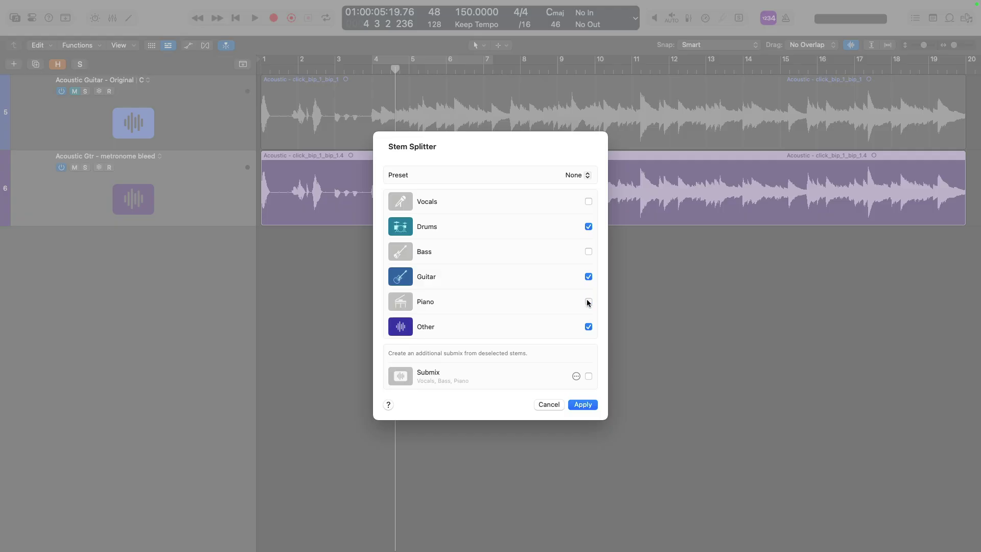
pyautogui.click(588, 327)
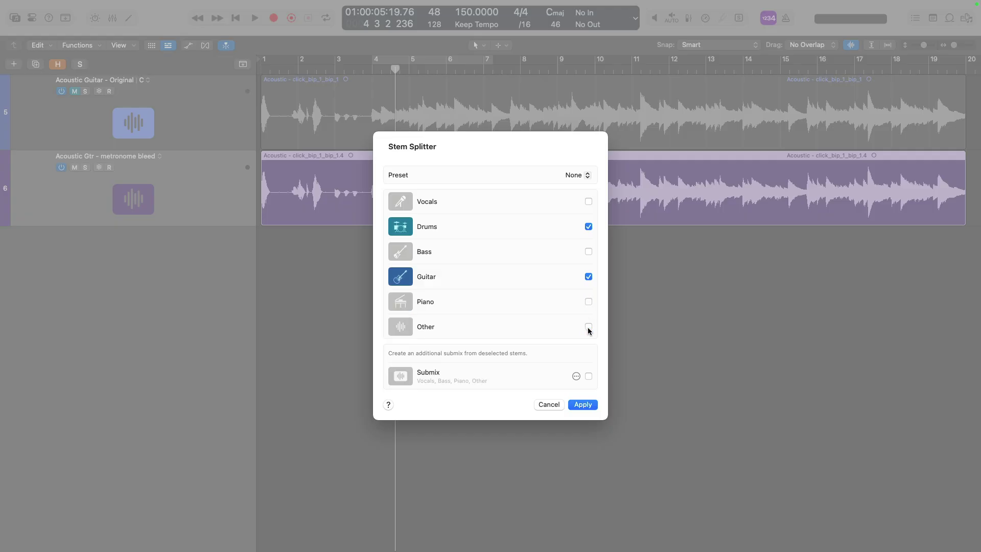
pyautogui.click(588, 377)
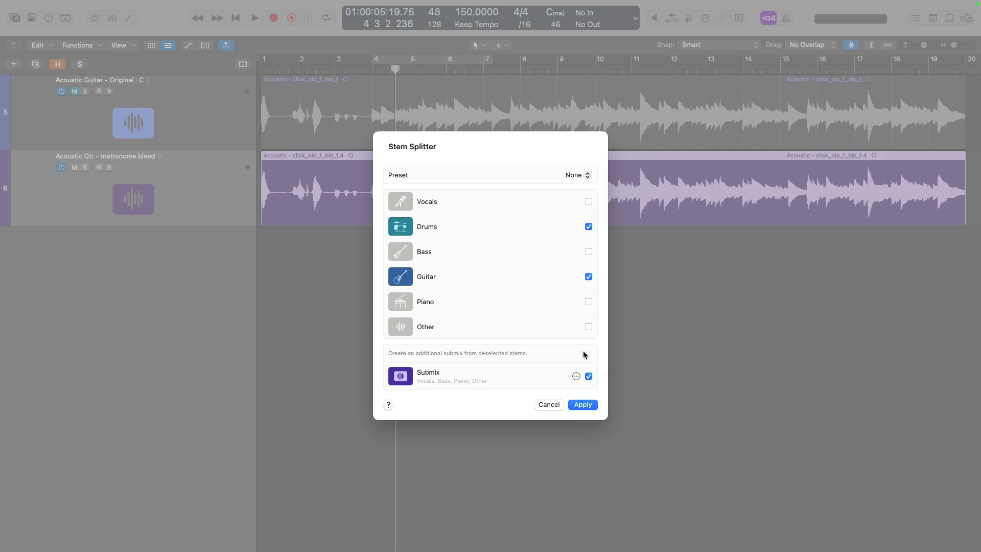
pyautogui.click(583, 404)
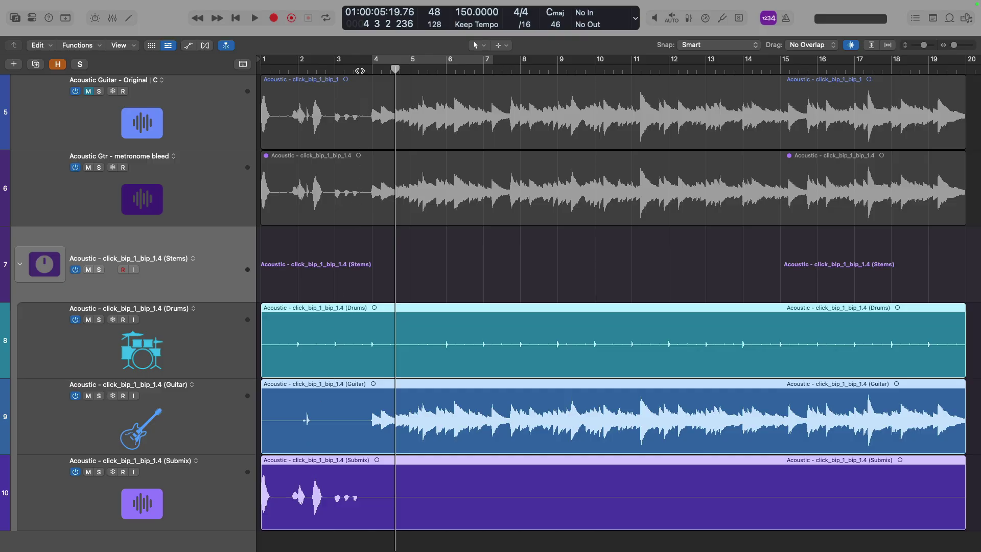
# Solo the Guitar stem and play it from about bar 4 to bar 12
pyautogui.click(362, 70)
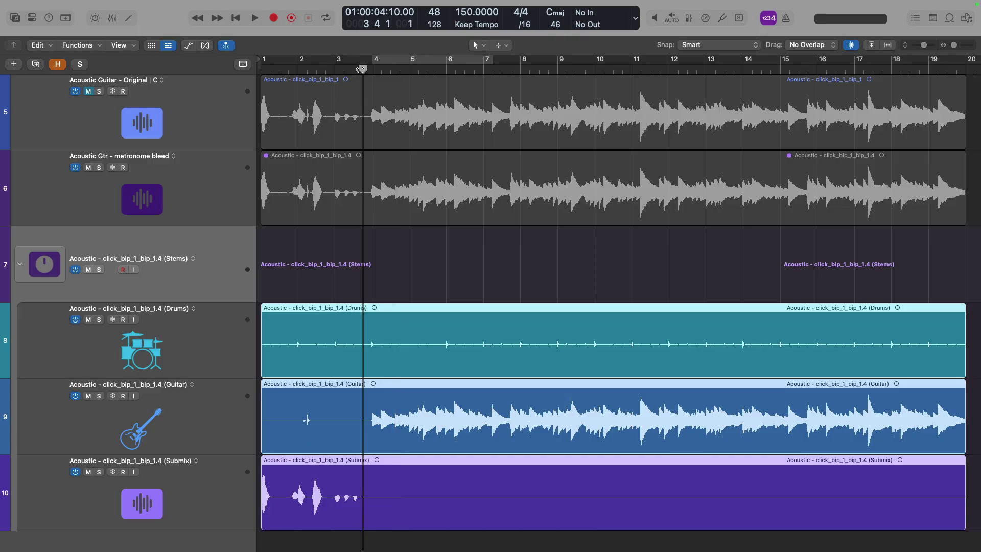
pyautogui.click(99, 396)
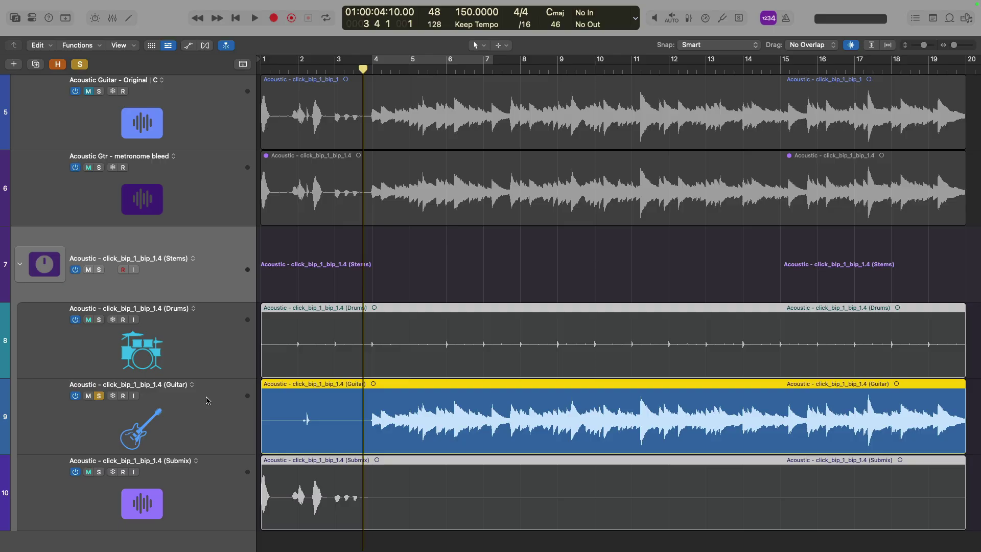
pyautogui.press('space')
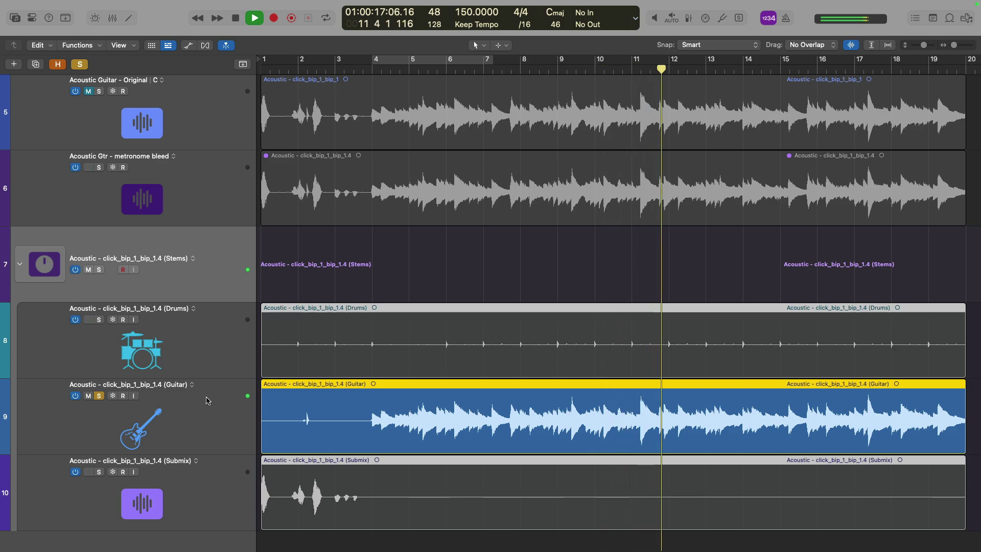
pyautogui.press('space')
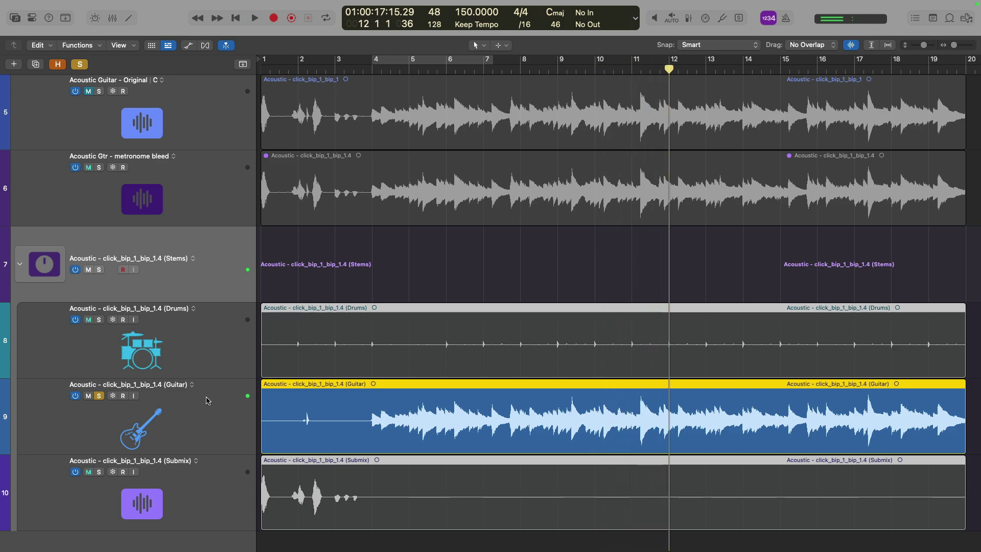
# Unsolo Guitar, play the soloed Drums stem from bar 4 to bar 8, then unsolo it
pyautogui.click(100, 396)
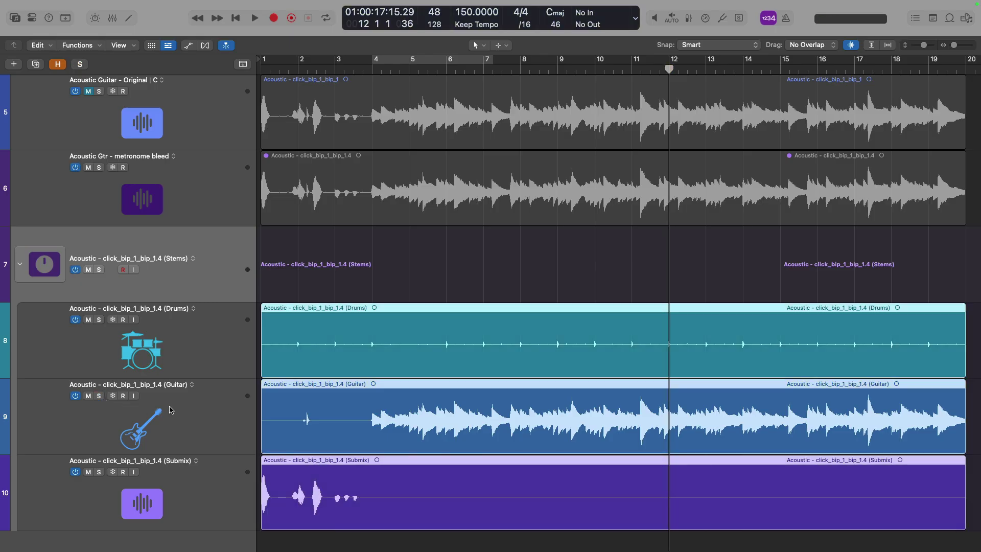
pyautogui.click(102, 320)
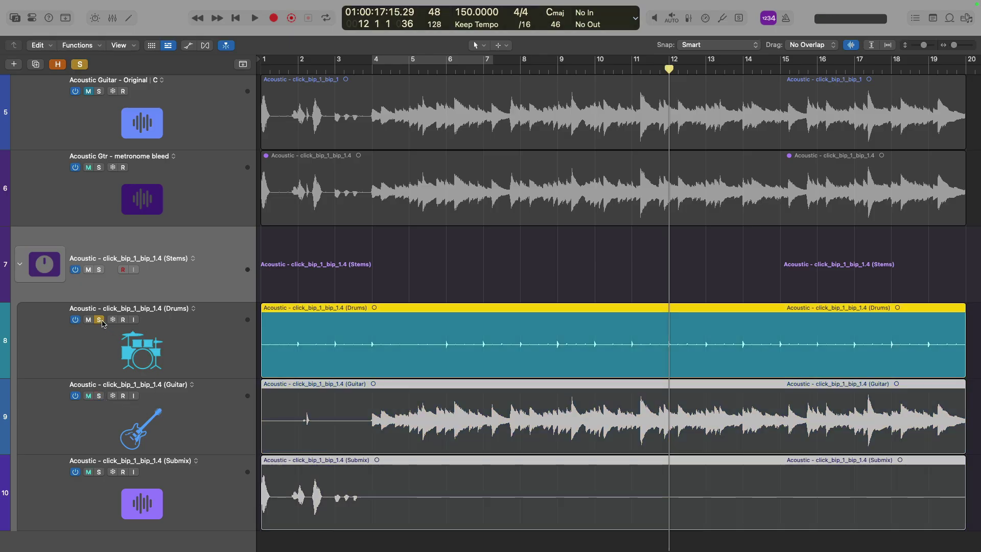
pyautogui.press('space')
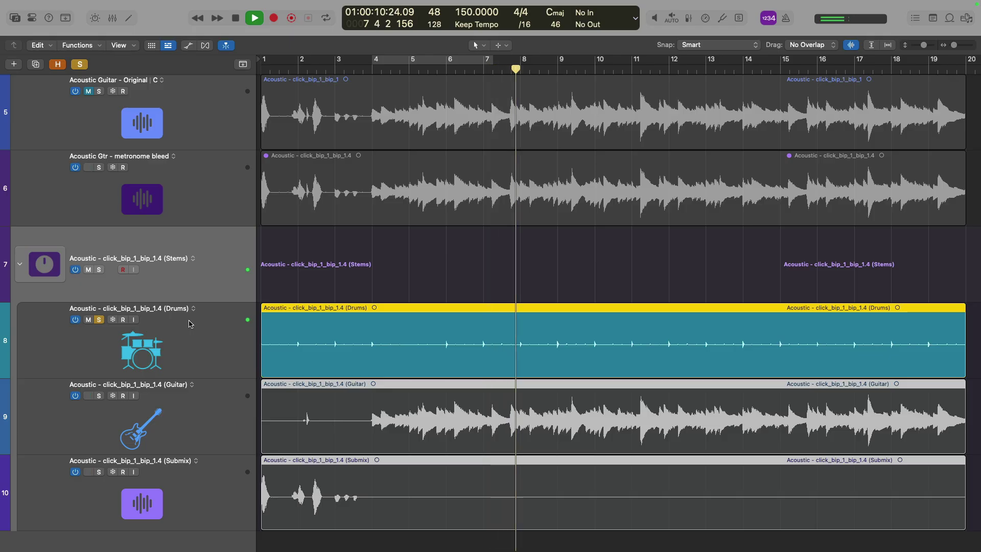
pyautogui.press('space')
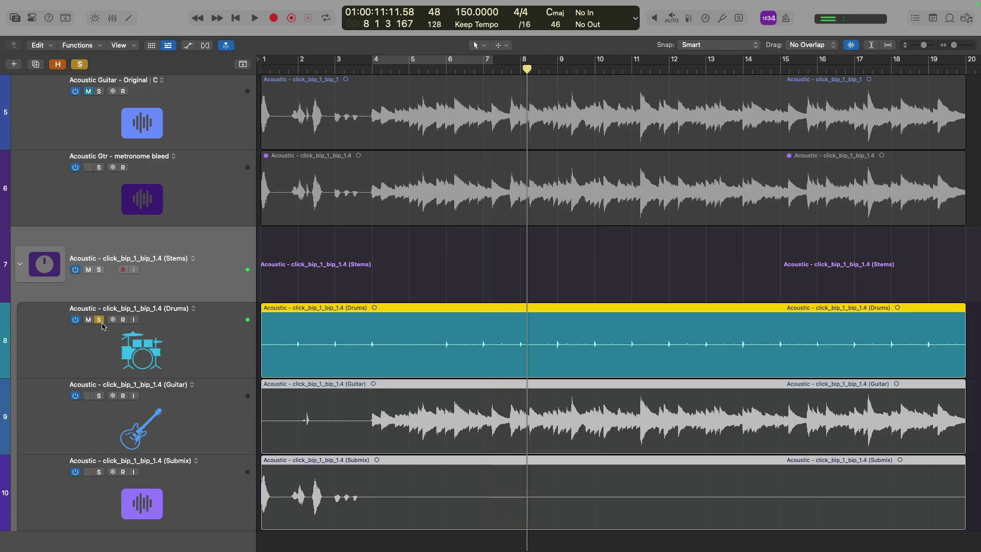
pyautogui.click(100, 321)
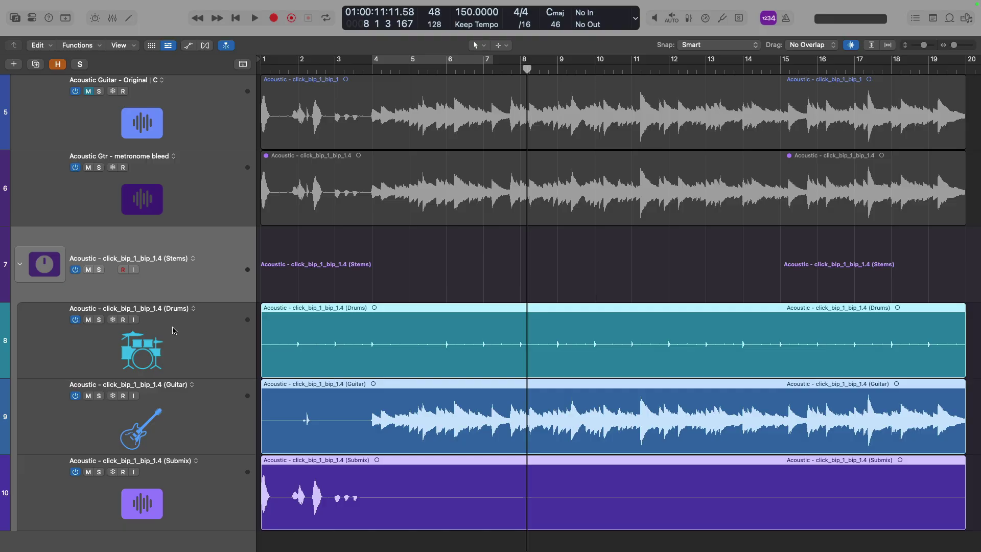
# Solo the Submix stem and play it from the project start to bar 4
pyautogui.press('Return')
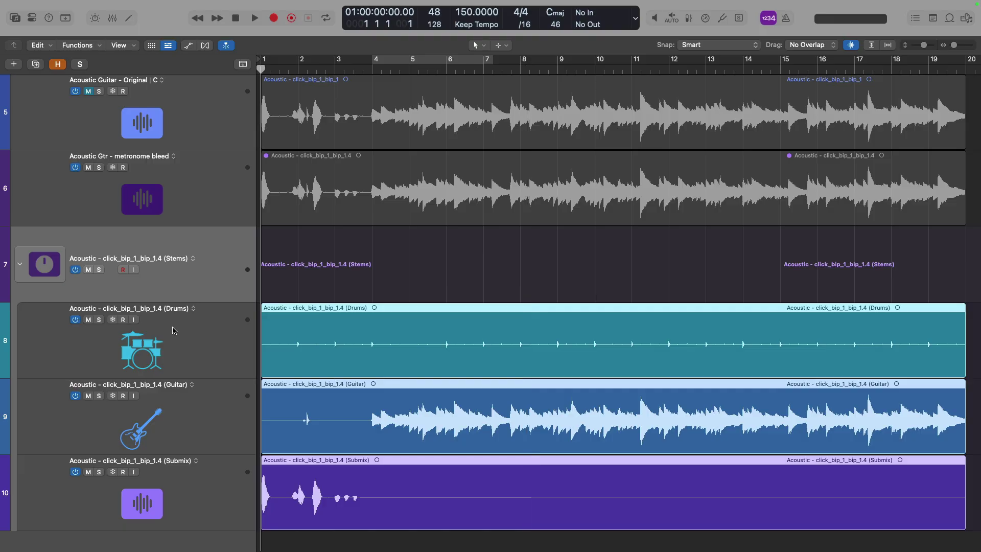
pyautogui.click(99, 472)
pyautogui.press('space')
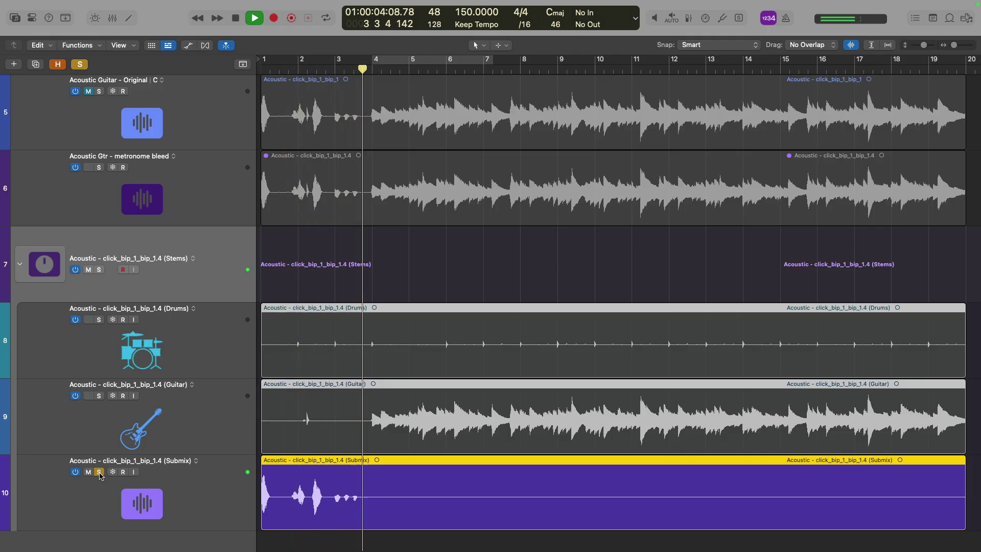
pyautogui.press('space')
pyautogui.click(99, 472)
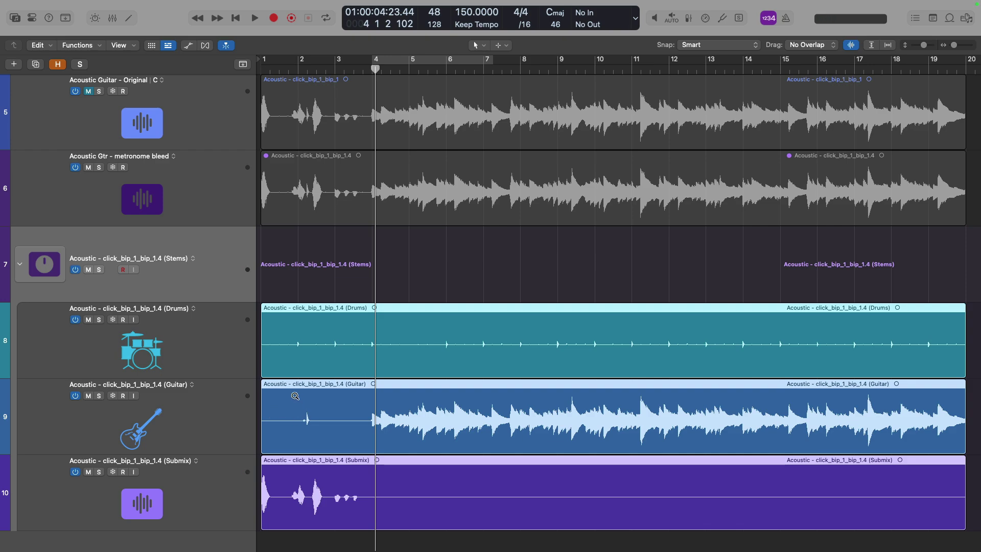
pyautogui.moveTo(295, 396); pyautogui.dragTo(316, 423)
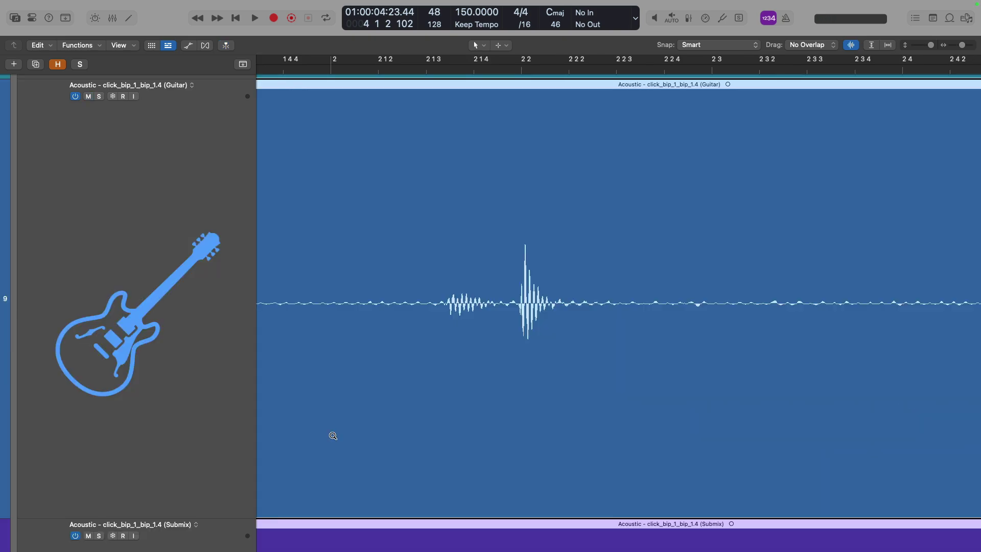
pyautogui.keyDown('ctrl'); pyautogui.keyDown('alt'); pyautogui.click(333, 435); pyautogui.keyUp('alt'); pyautogui.keyUp('ctrl')
pyautogui.click(225, 427)
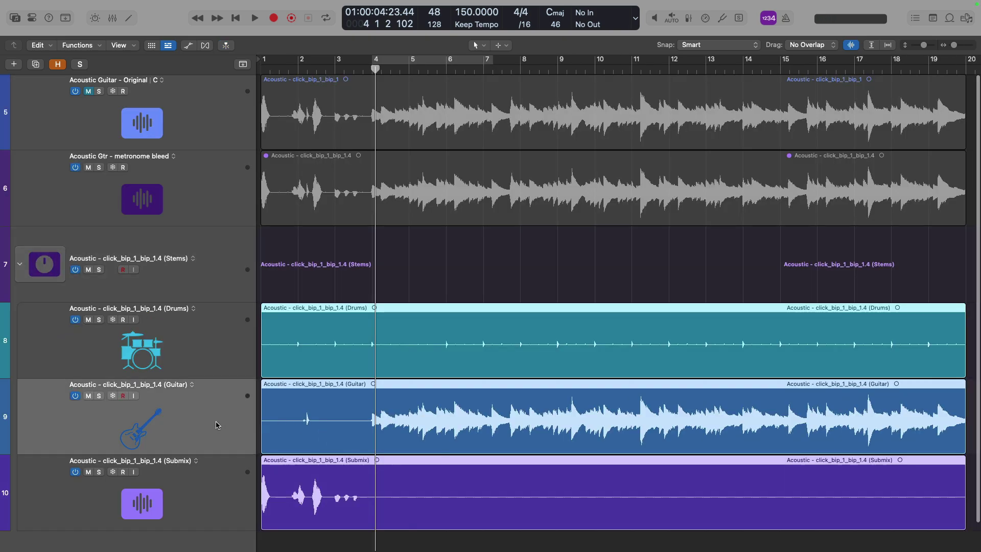
pyautogui.click(99, 397)
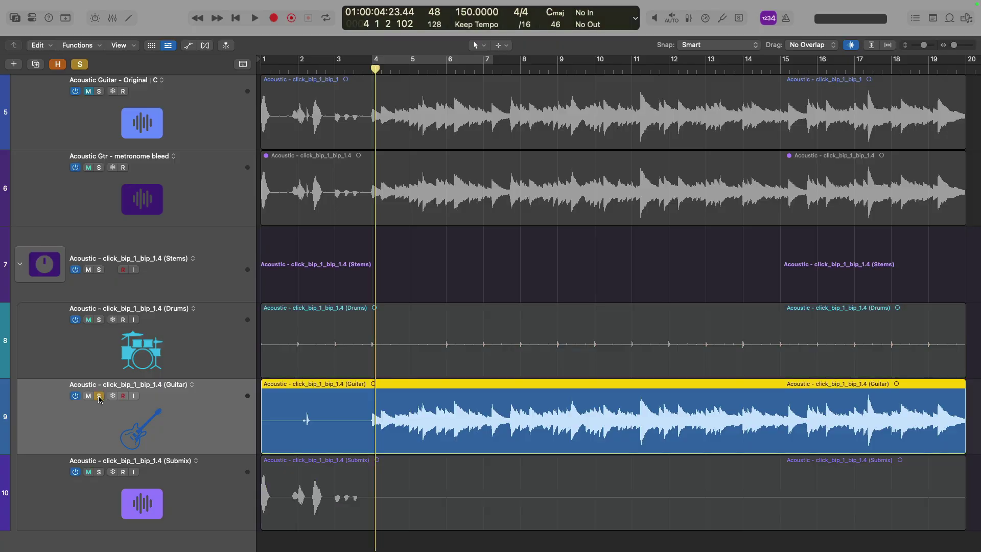
pyautogui.press('Return')
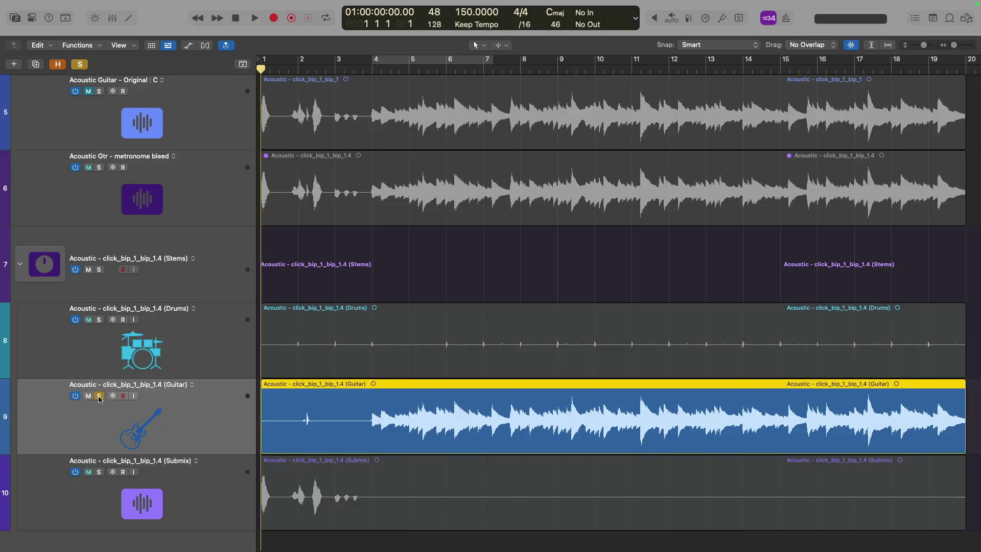
pyautogui.press('space')
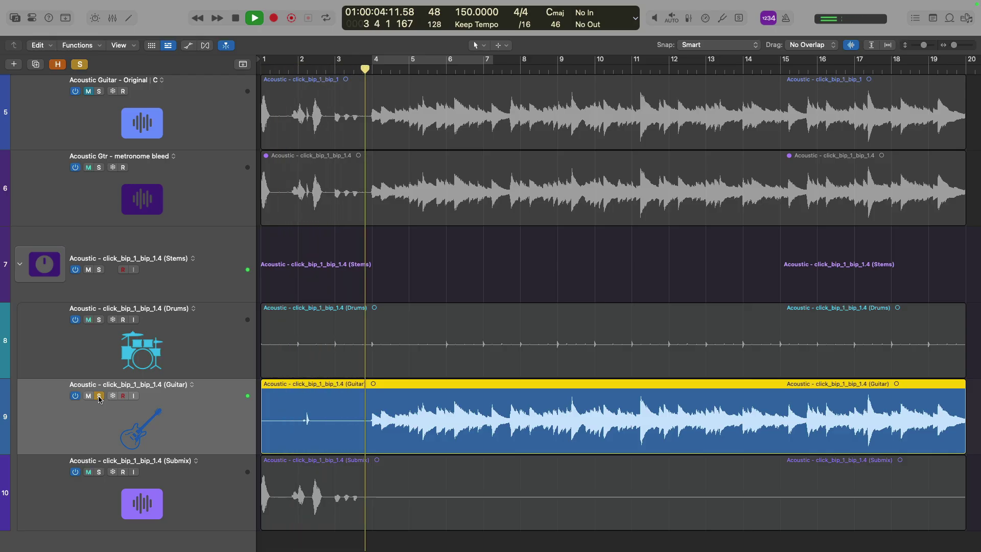
pyautogui.press('space')
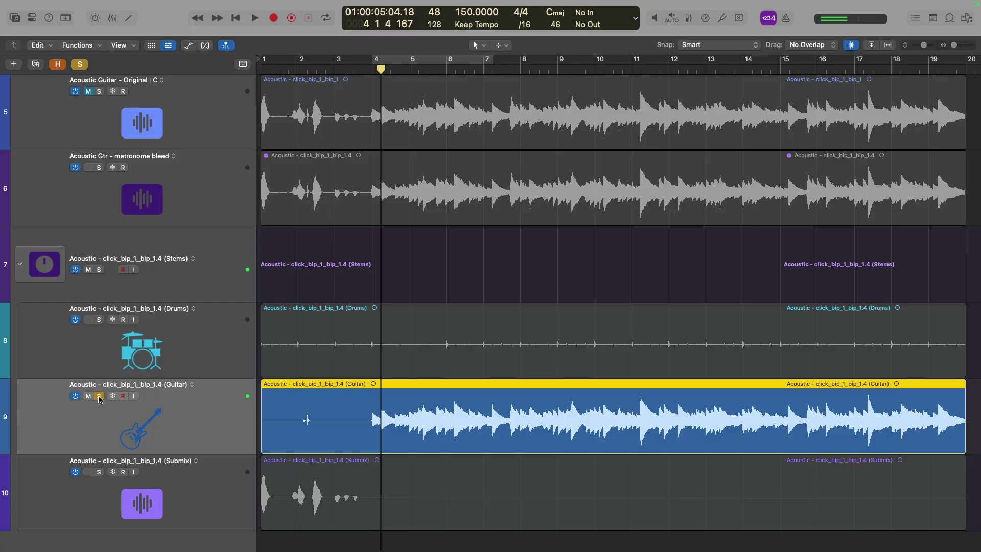
pyautogui.click(101, 399)
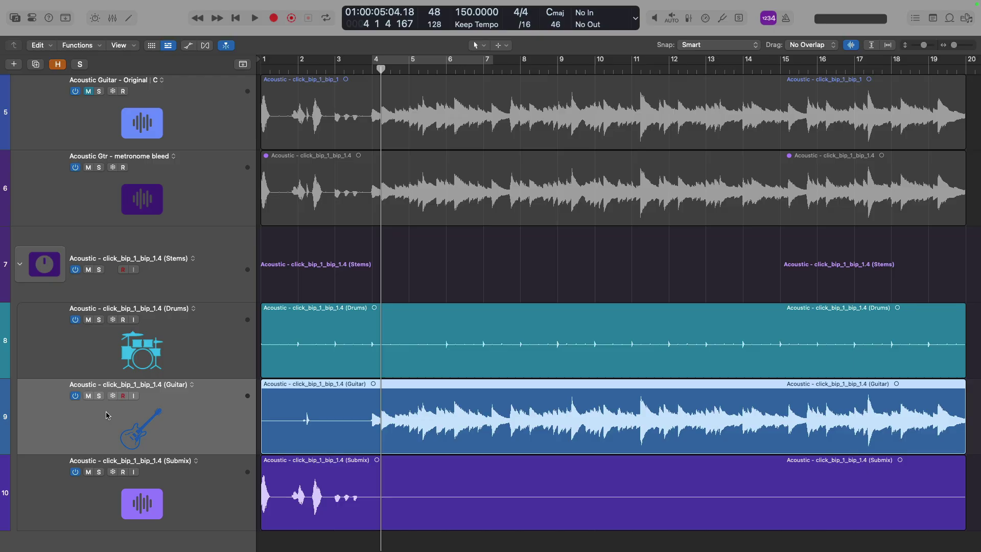
# Mute the Drums and Submix stems and unmute the metronome-bleed region
pyautogui.click(89, 320)
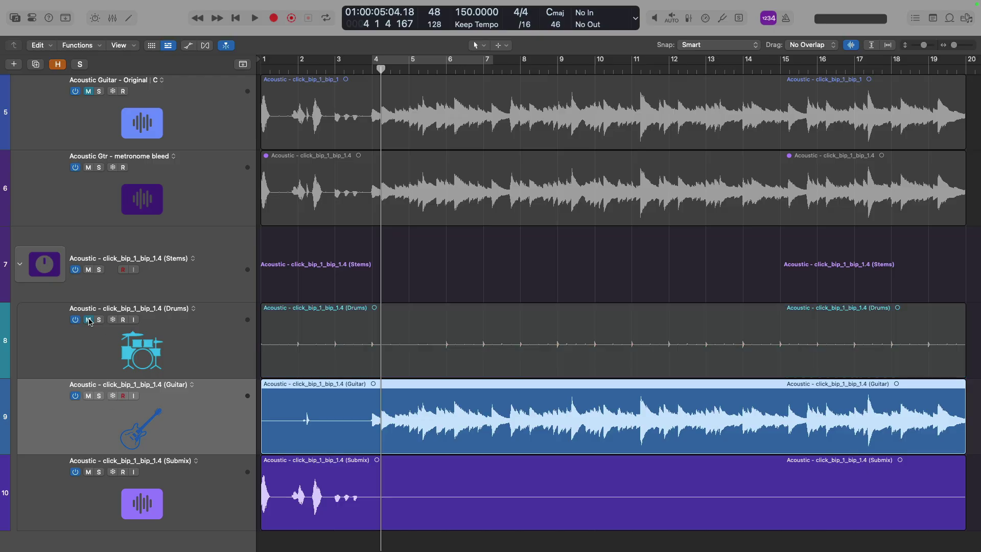
pyautogui.click(88, 472)
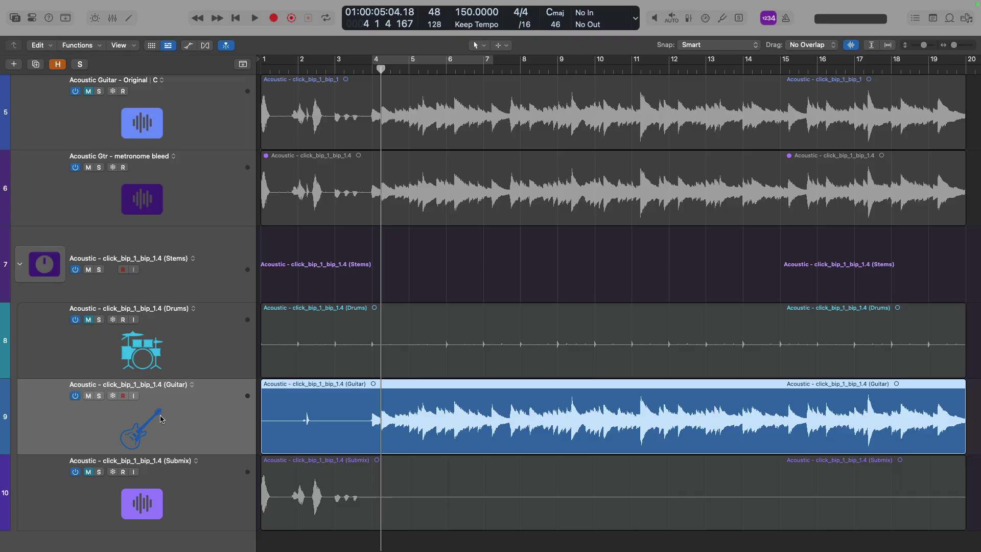
pyautogui.click(362, 70)
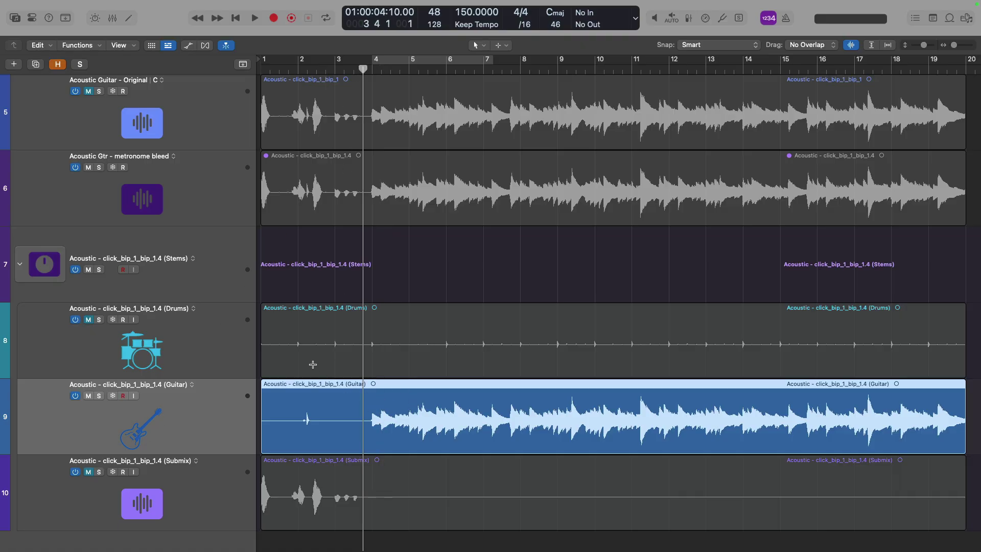
pyautogui.click(192, 177)
pyautogui.hotkey('ctrl', 'm')
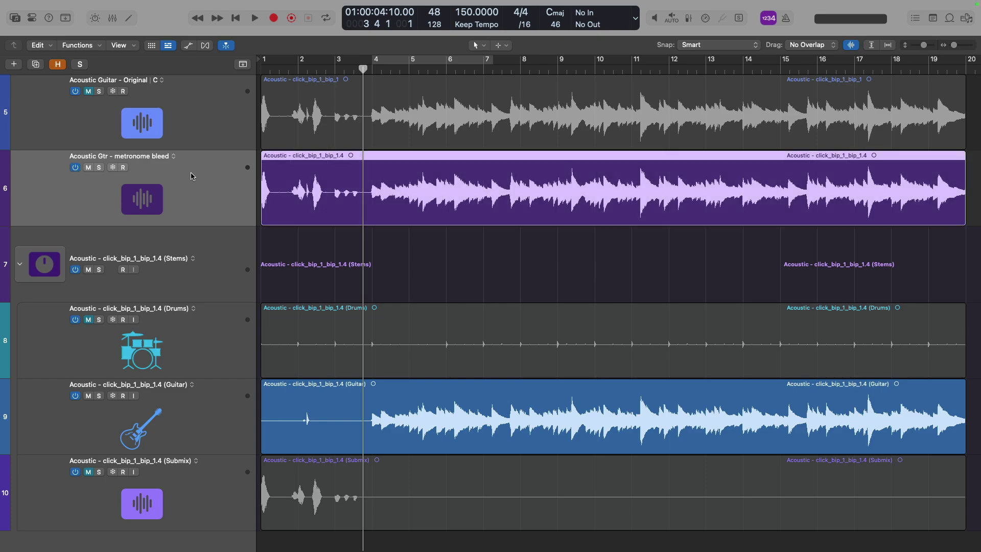
# Compare the metronome-bleed track and the Guitar stem, each soloed from bar 4
pyautogui.click(101, 168)
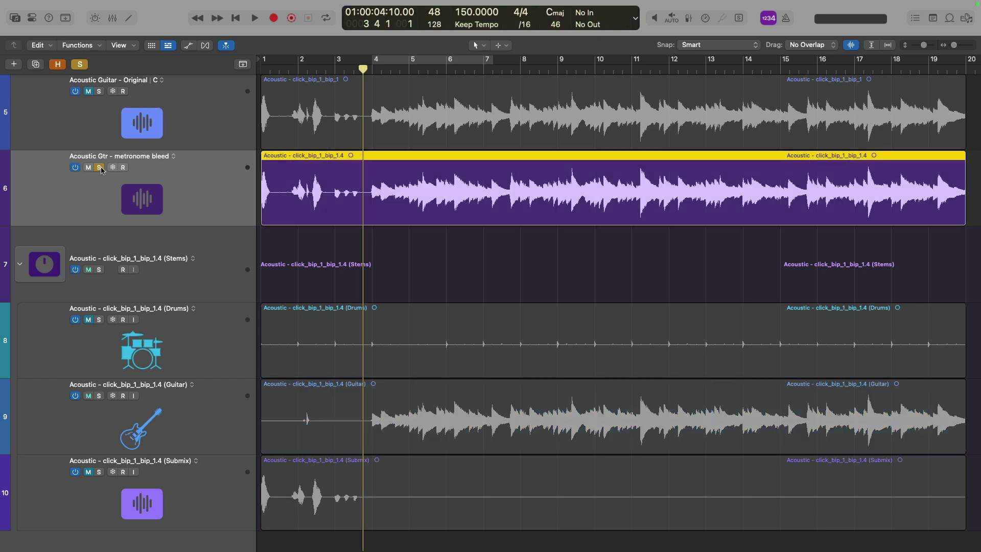
pyautogui.press('space')
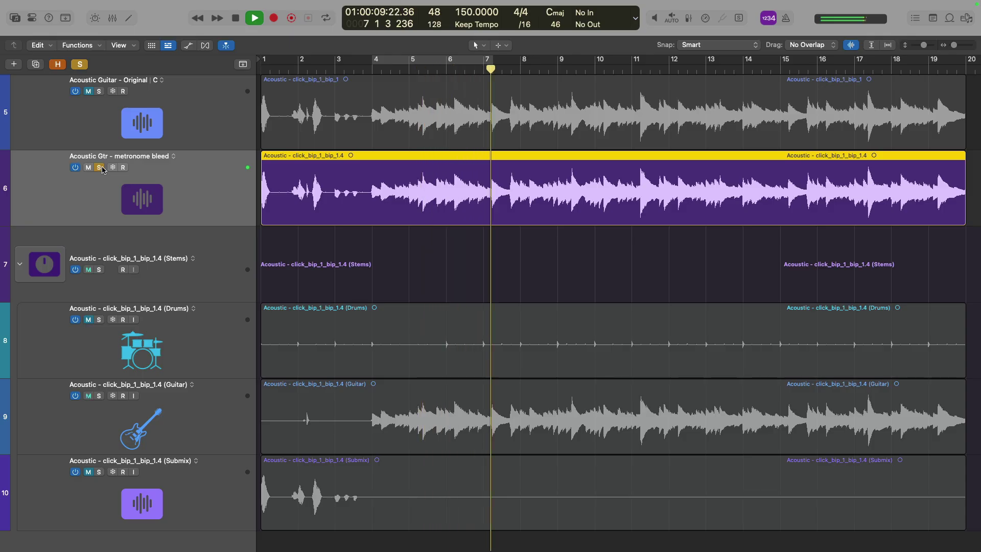
pyautogui.press('space')
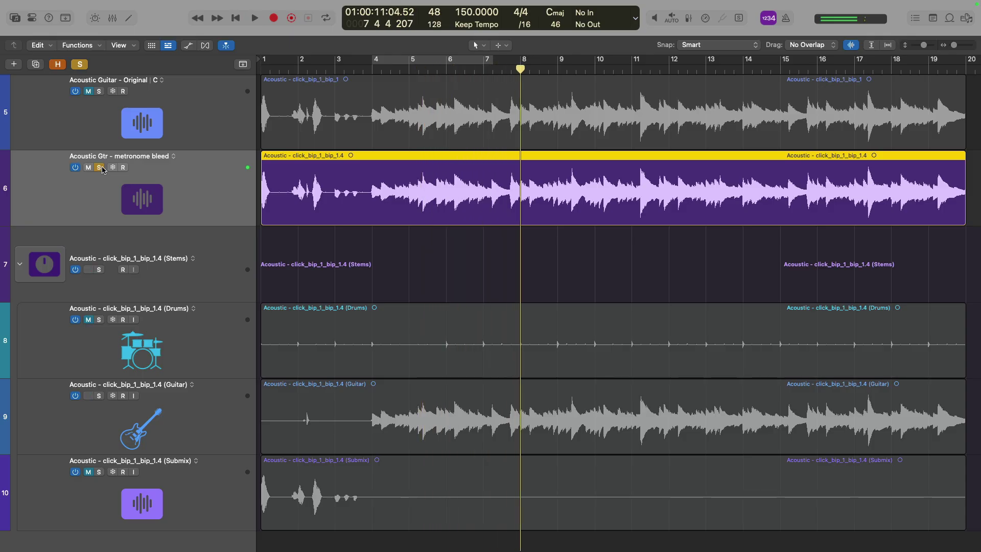
pyautogui.click(102, 168)
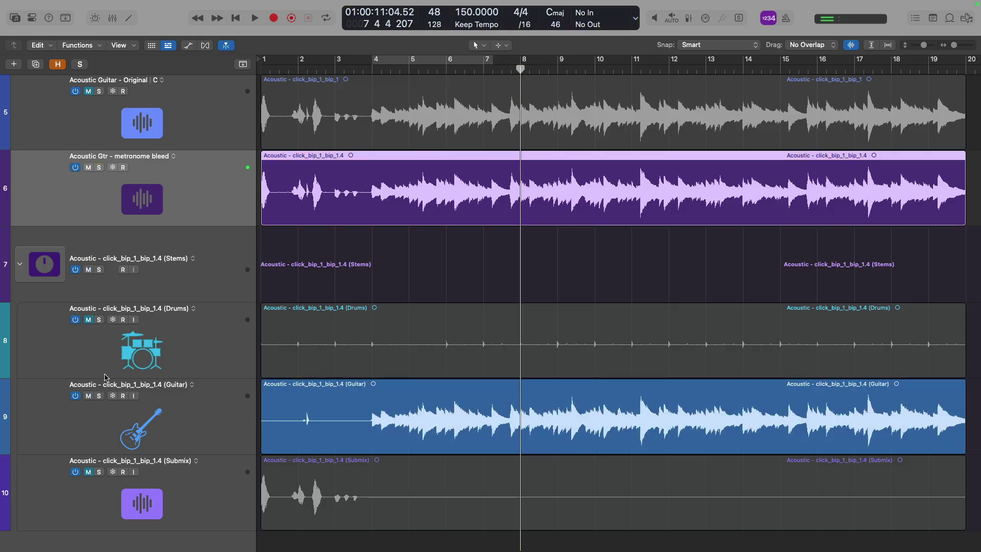
pyautogui.click(100, 397)
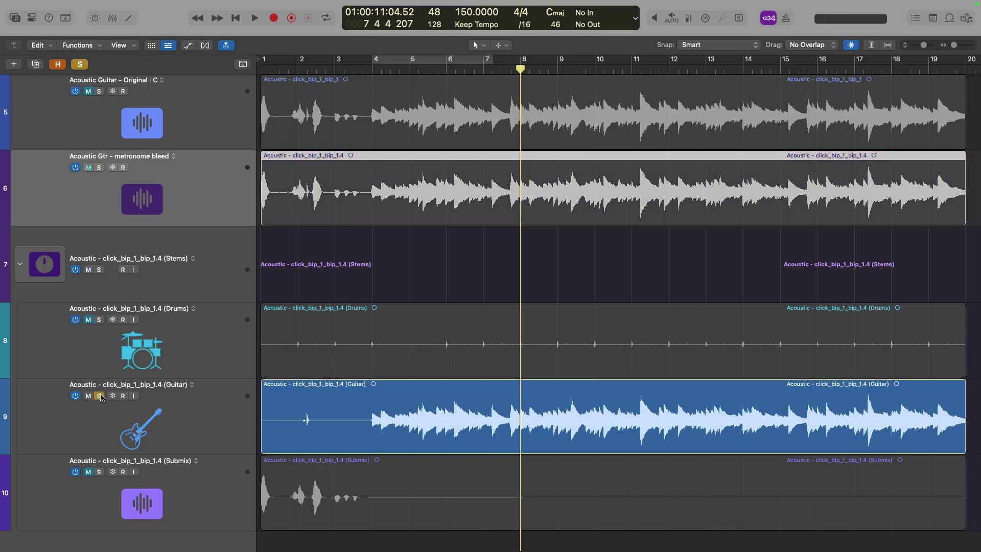
pyautogui.press('space')
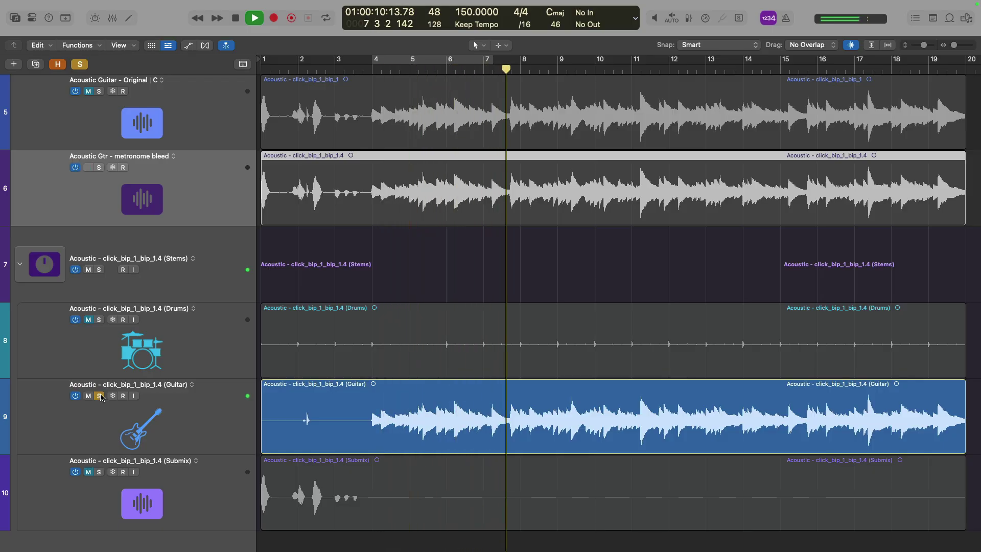
pyautogui.press('space')
pyautogui.click(99, 396)
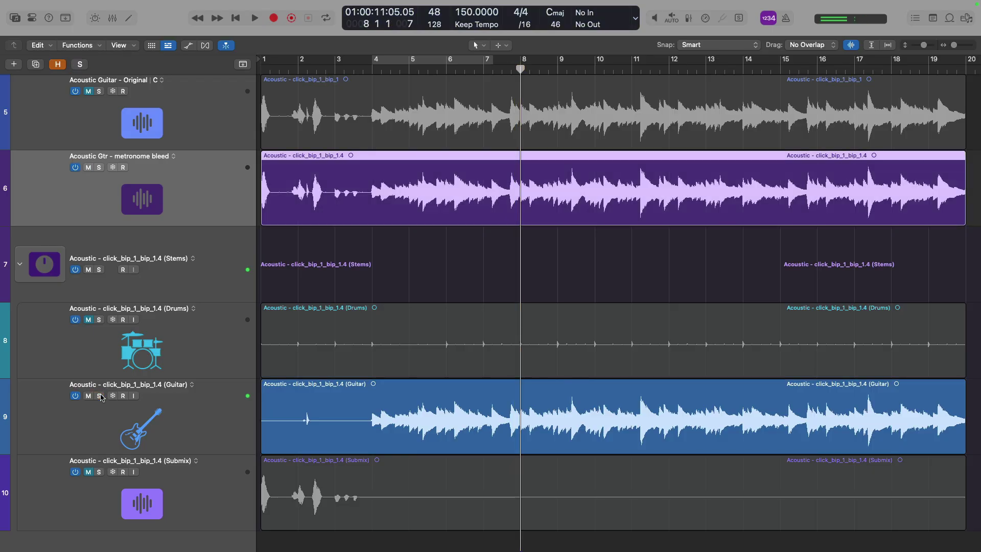
# In the mixer, set the Stems channel's send to the Bus 2 reverb
pyautogui.press('x')
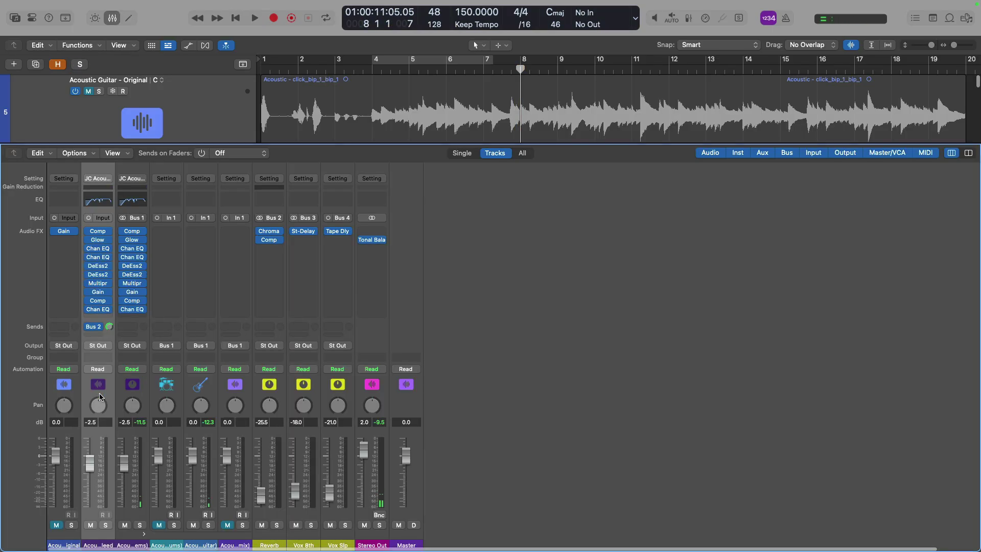
pyautogui.click(127, 327)
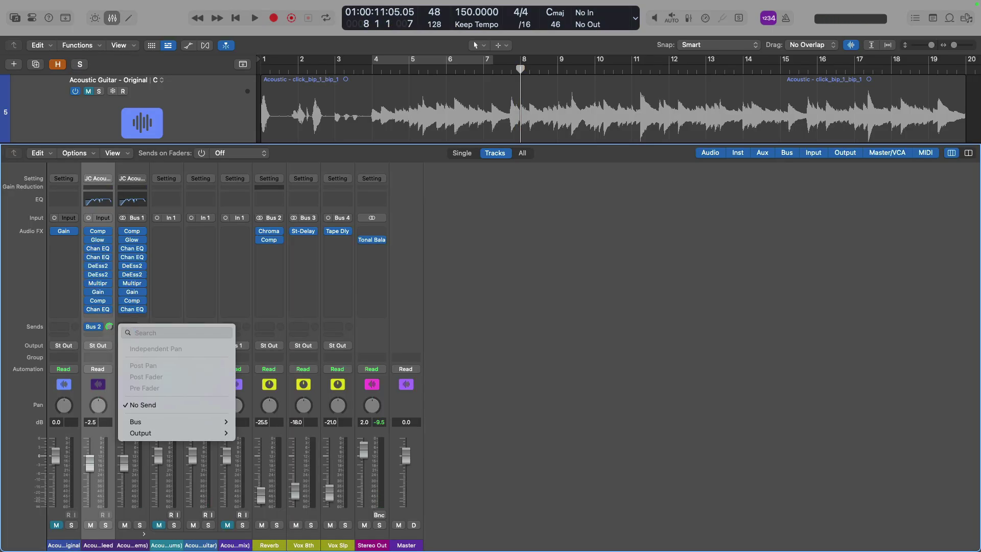
pyautogui.write('2')
pyautogui.press('Return')
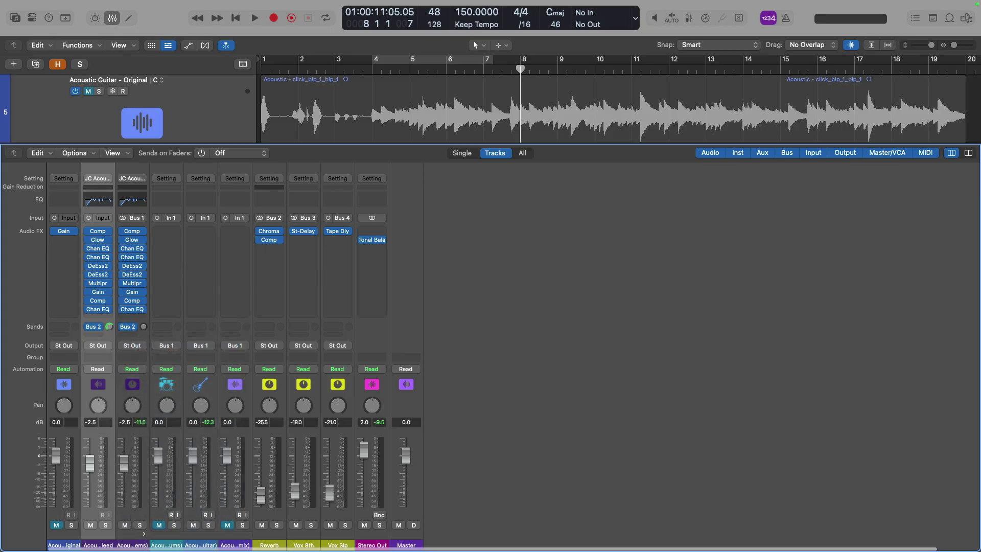
# Close the mixer, play the soloed Guitar stem from bar 4 to bar 8, then unsolo it
pyautogui.press('x')
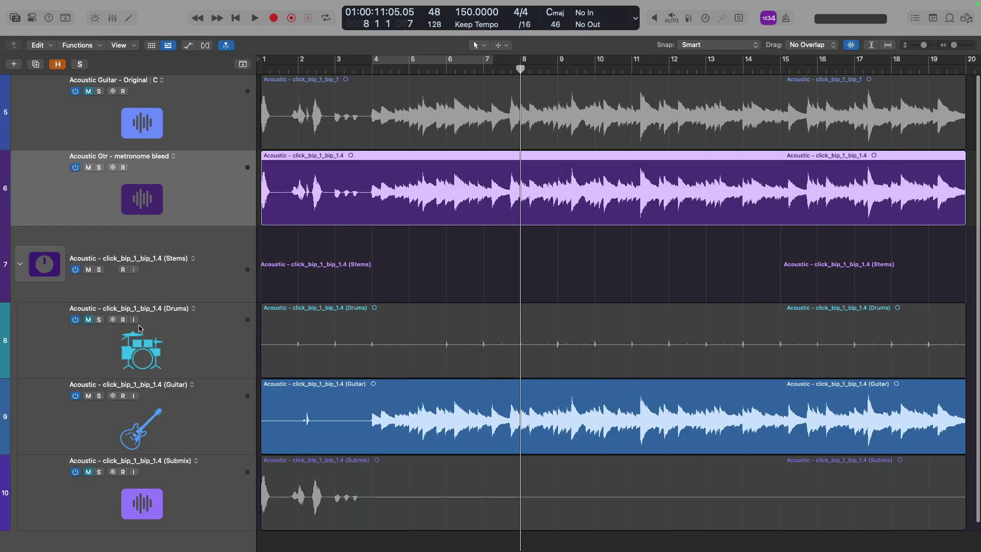
pyautogui.click(217, 398)
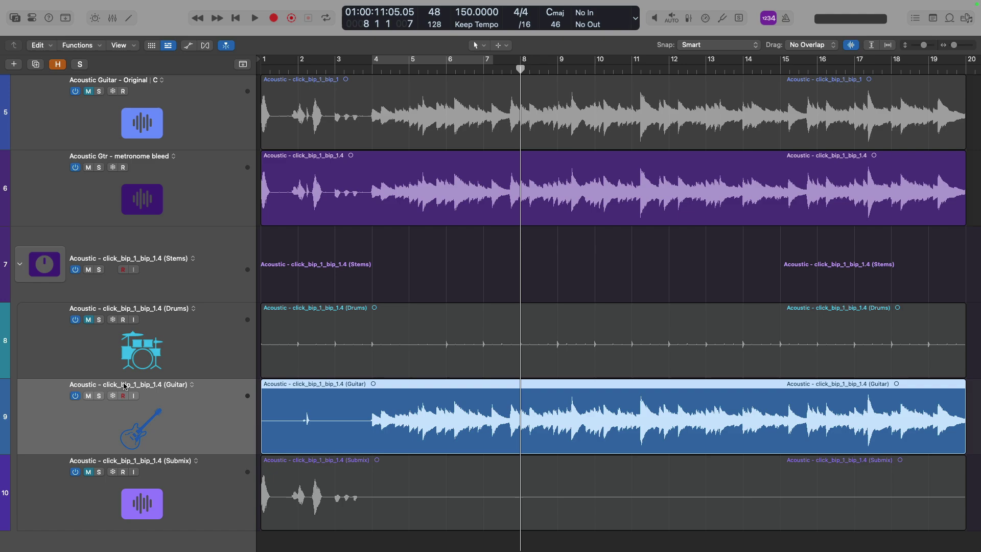
pyautogui.click(99, 395)
pyautogui.press('space')
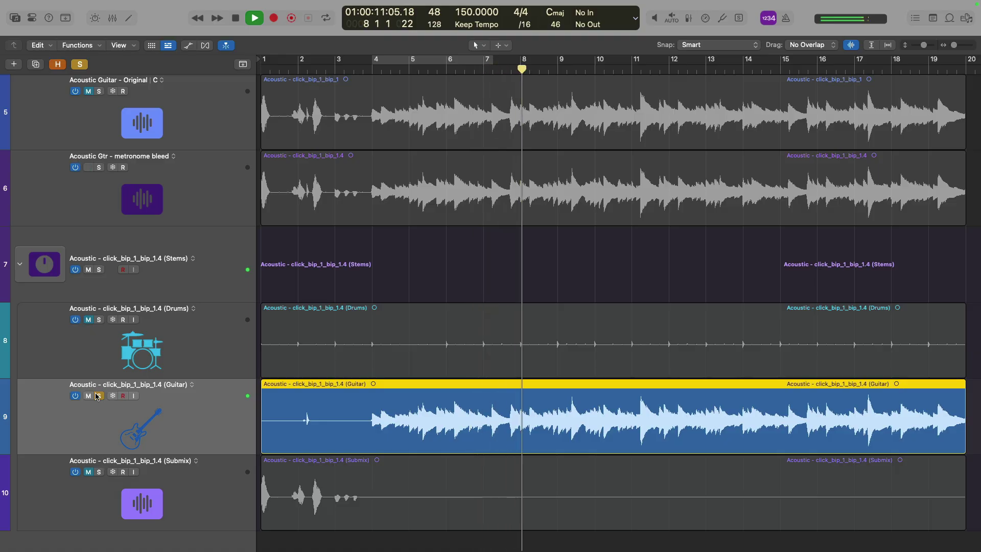
pyautogui.press('space')
pyautogui.click(98, 395)
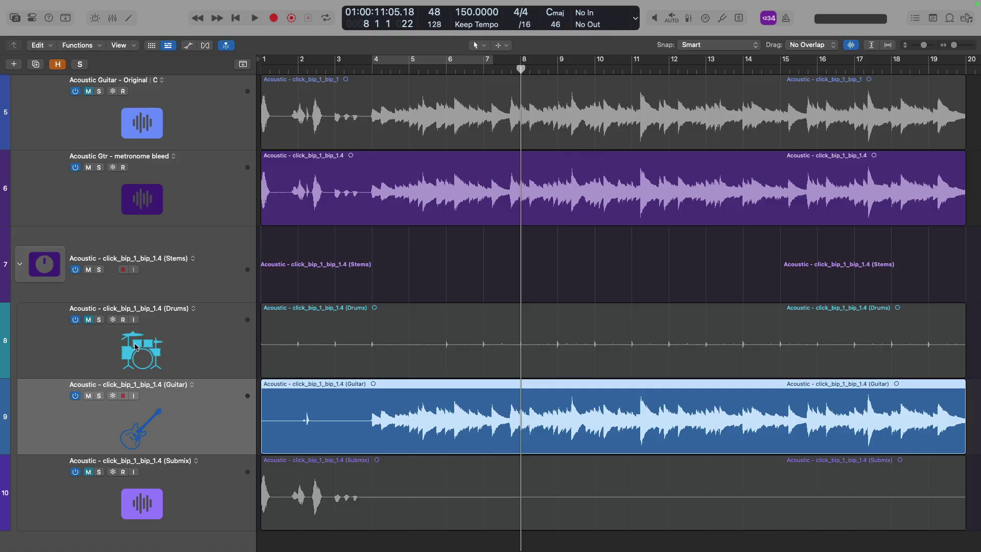
pyautogui.click(100, 91)
pyautogui.press('space')
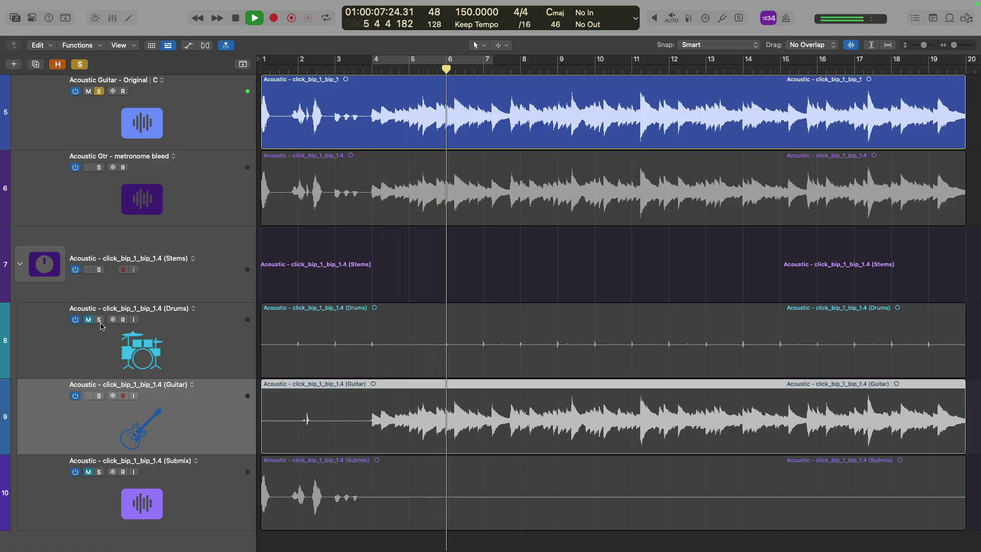
pyautogui.keyDown('alt'); pyautogui.click(99, 396); pyautogui.keyUp('alt')
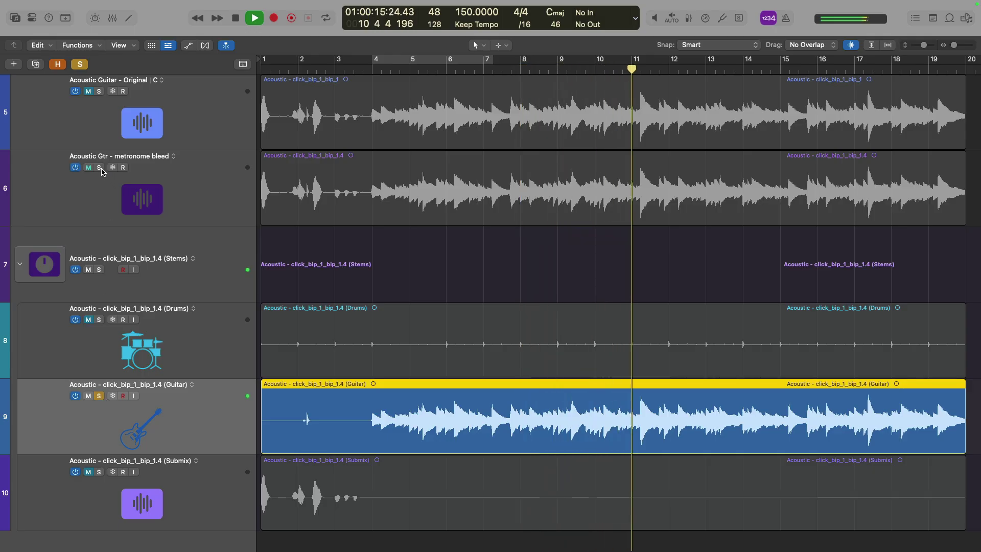
pyautogui.keyDown('alt'); pyautogui.click(99, 91); pyautogui.keyUp('alt')
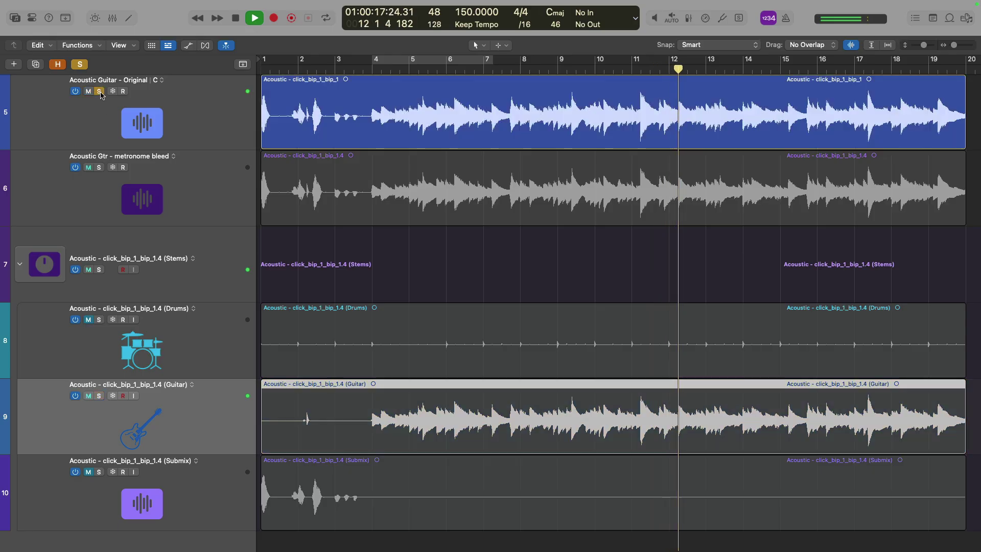
pyautogui.keyDown('alt'); pyautogui.click(99, 396); pyautogui.keyUp('alt')
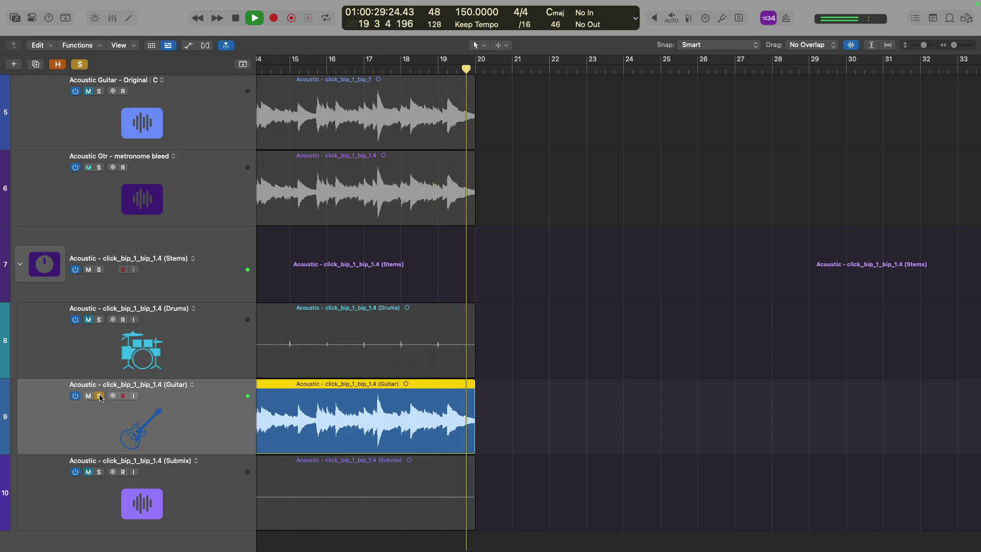
pyautogui.press('space')
pyautogui.click(100, 396)
pyautogui.press('Return')
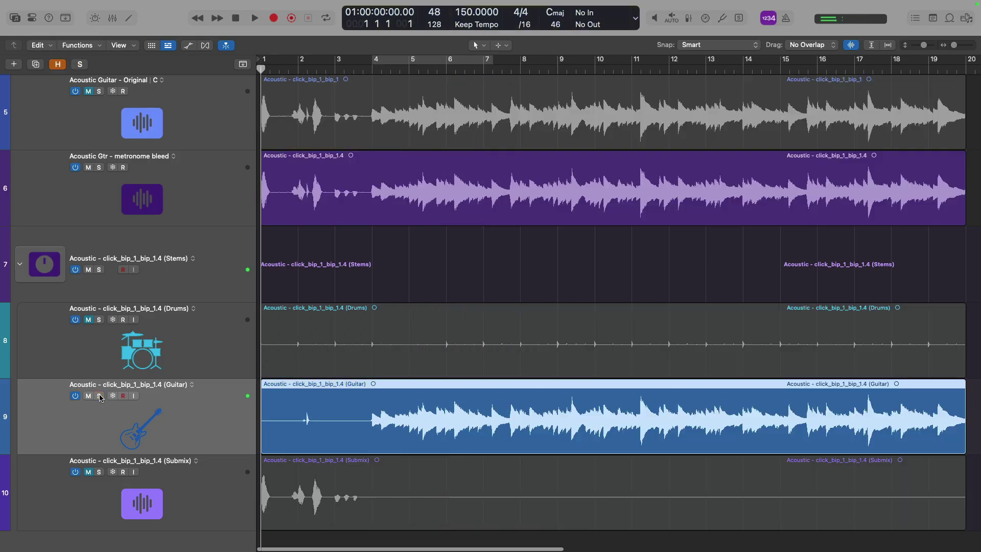